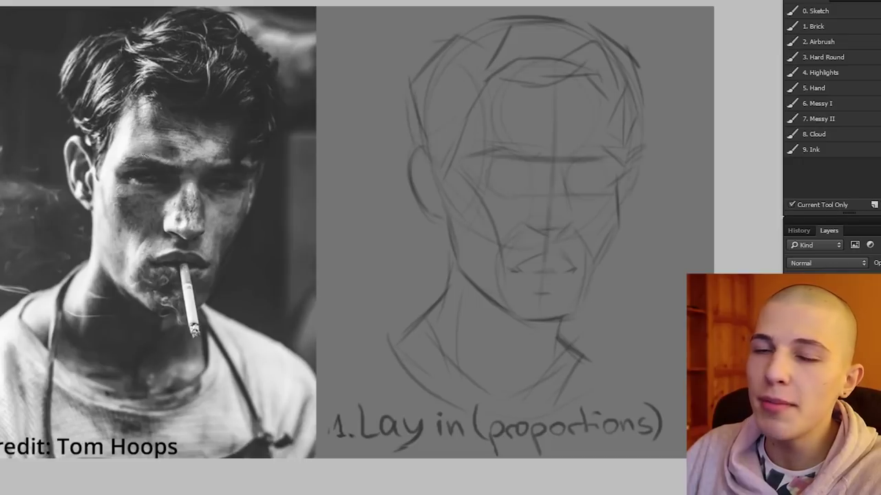
- Draw horizontal guide lines from the photo's brow, nose base and chin across the lay-in sketch to compare proportions
{"action": "mouse_move", "coordinate": [133, 158]}
{"action": "left_mouse_down"}
{"action": "mouse_move", "coordinate": [232, 171]}
{"action": "mouse_move", "coordinate": [769, 195]}
{"action": "left_mouse_up"}
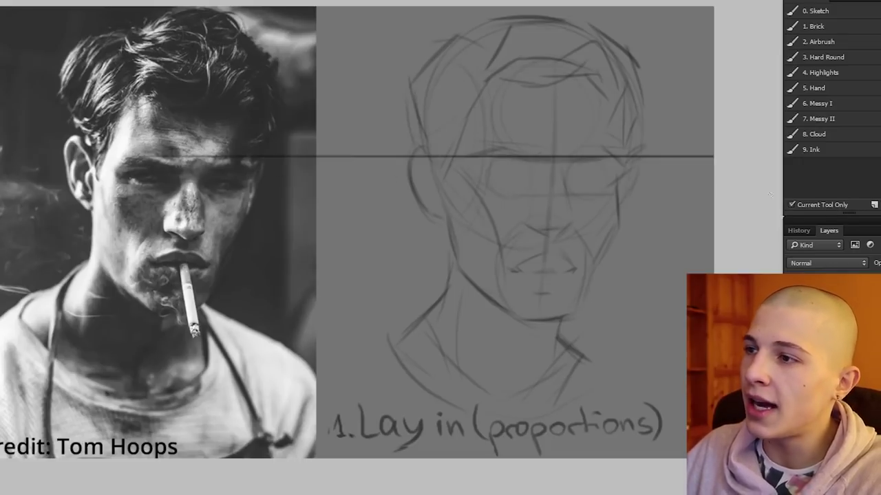
{"action": "left_click_drag", "start_coordinate": [163, 238], "coordinate": [729, 240]}
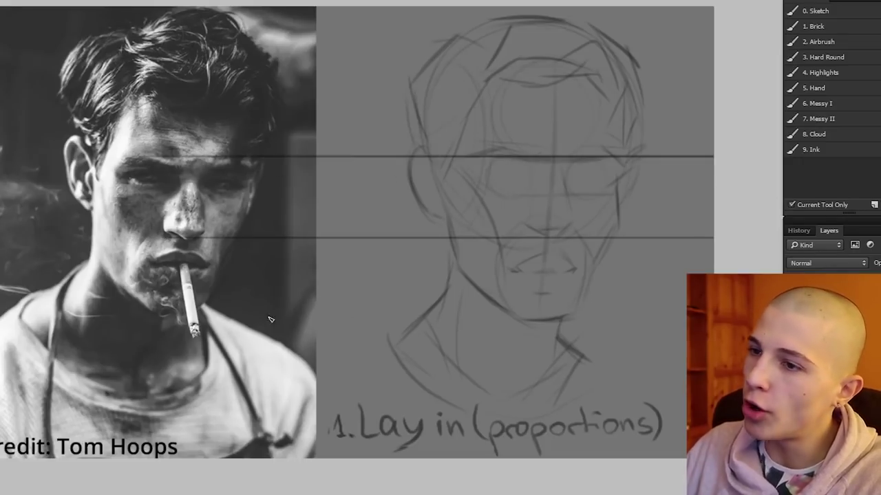
{"action": "left_click_drag", "start_coordinate": [148, 315], "coordinate": [715, 327]}
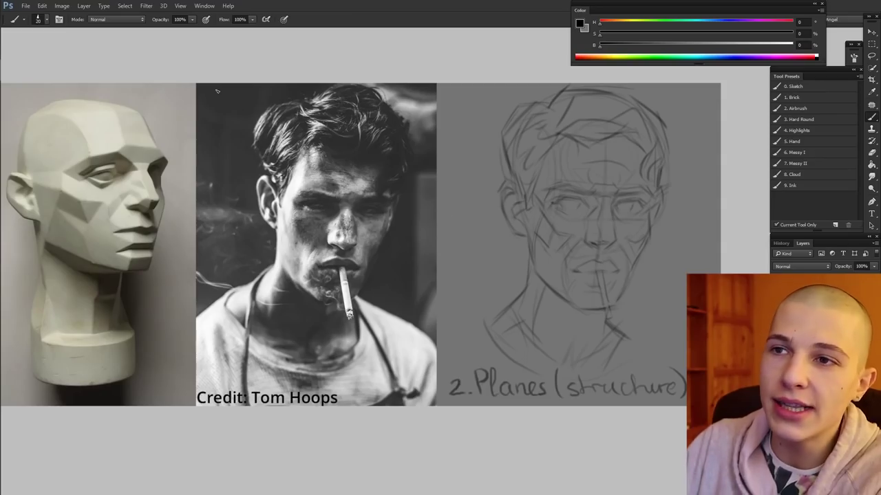
{"action": "left_click_drag", "start_coordinate": [194, 98], "coordinate": [197, 114]}
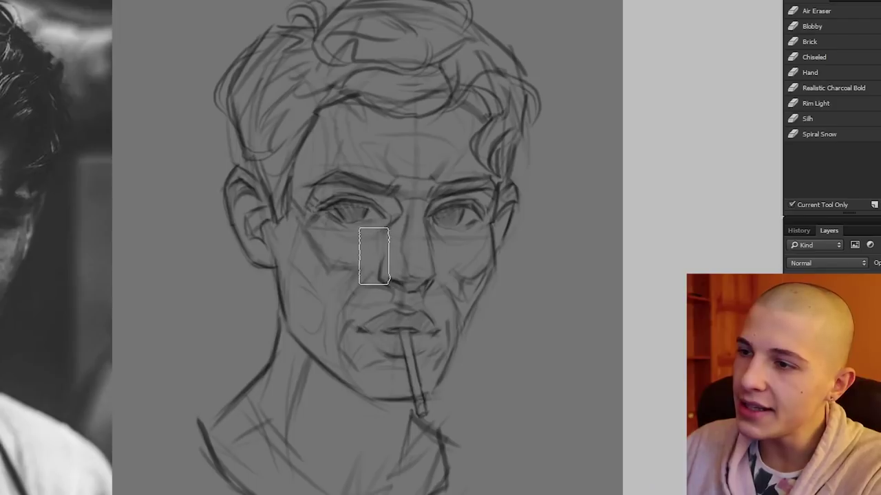
{"action": "left_click", "coordinate": [326, 291]}
{"action": "left_click", "coordinate": [326, 291]}
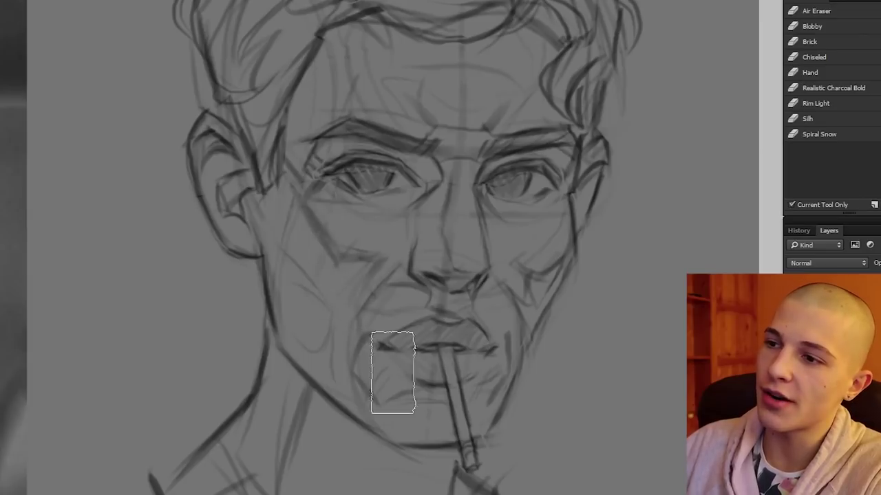
{"action": "key", "text": "b"}
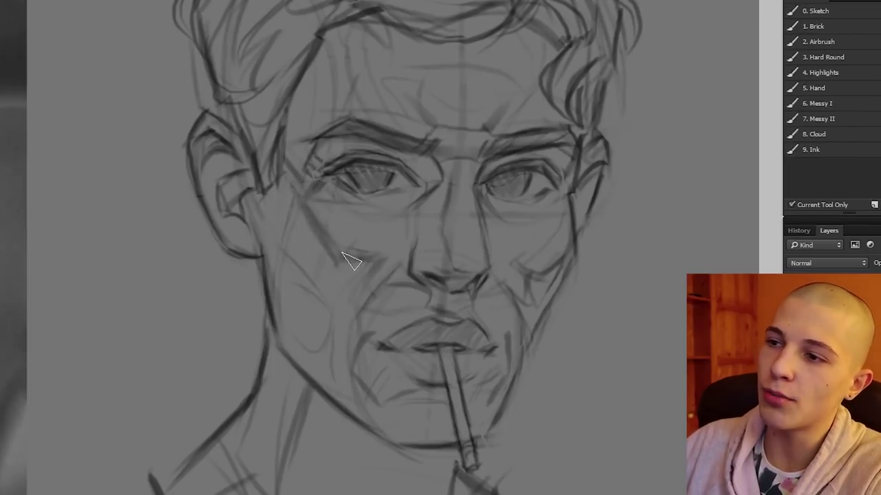
{"action": "key", "text": "ctrl+0"}
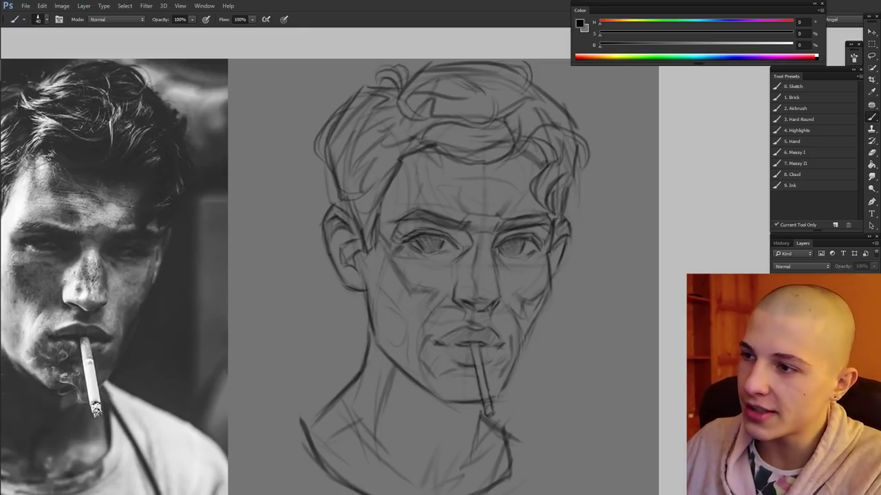
- Brighten the shadows of the three-quarter portrait photo with the Camera Raw Filter
{"action": "left_click", "coordinate": [777, 372]}
{"action": "key", "text": "ctrl+comma"}
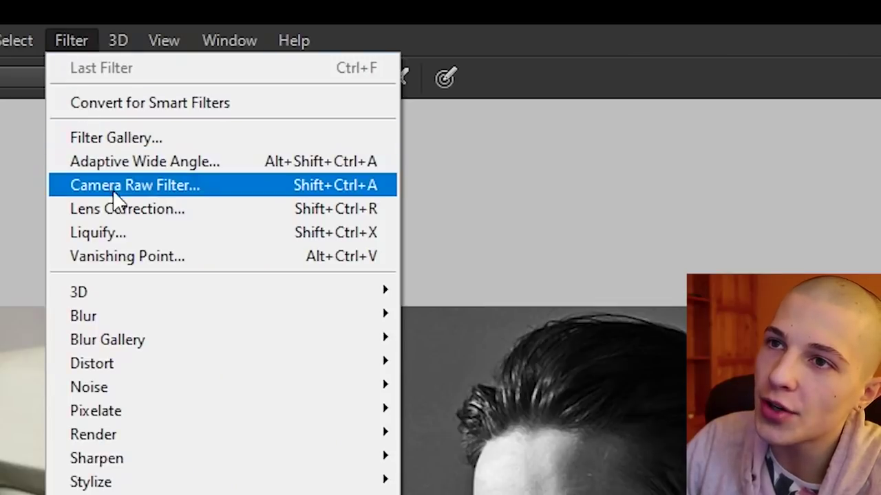
{"action": "left_click", "coordinate": [166, 60]}
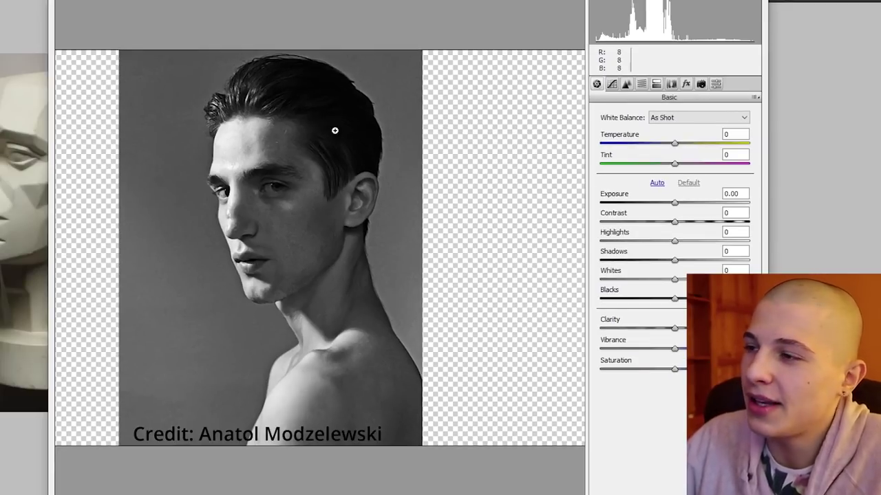
{"action": "left_click_drag", "start_coordinate": [674, 261], "coordinate": [713, 256]}
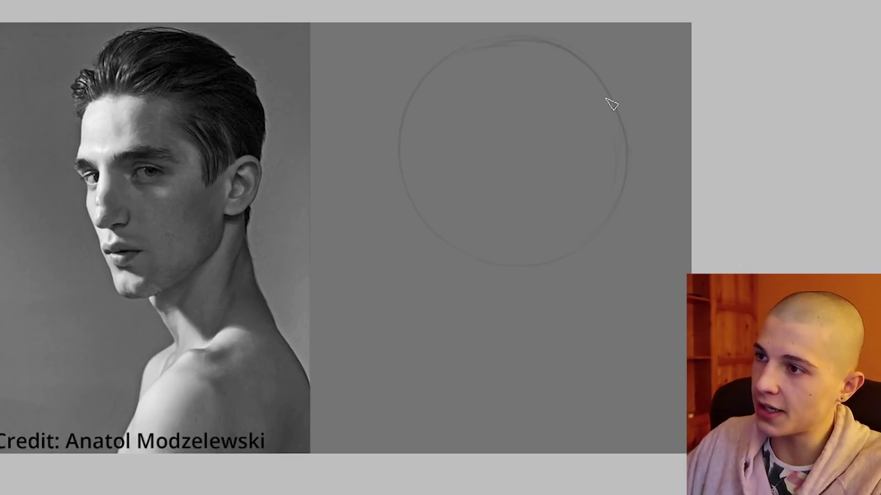
- Trace the skull circle in red over the photo, and draw the face's centre line and side-plane oval in the sketched circle
{"action": "mouse_move", "coordinate": [234, 68]}
{"action": "left_mouse_down"}
{"action": "mouse_move", "coordinate": [182, 54]}
{"action": "mouse_move", "coordinate": [91, 84]}
{"action": "mouse_move", "coordinate": [82, 147]}
{"action": "mouse_move", "coordinate": [141, 240]}
{"action": "mouse_move", "coordinate": [211, 251]}
{"action": "mouse_move", "coordinate": [277, 174]}
{"action": "mouse_move", "coordinate": [229, 93]}
{"action": "left_mouse_up"}
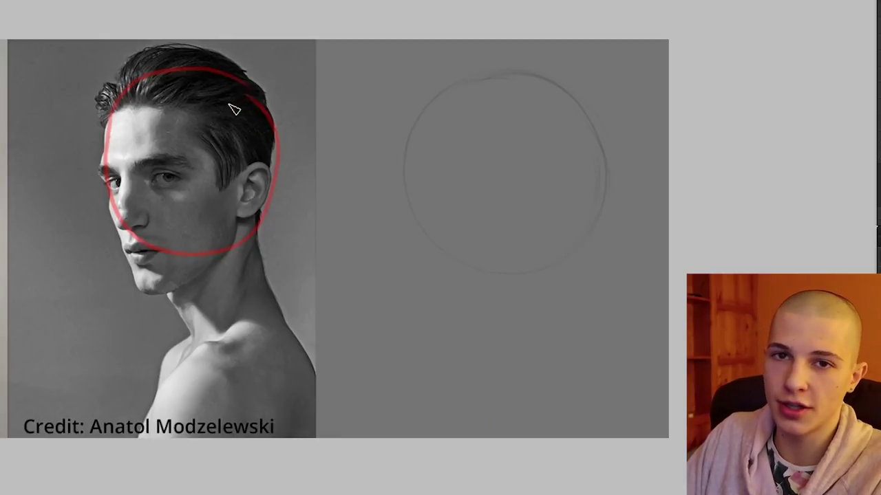
{"action": "left_click_drag", "start_coordinate": [405, 130], "coordinate": [426, 292]}
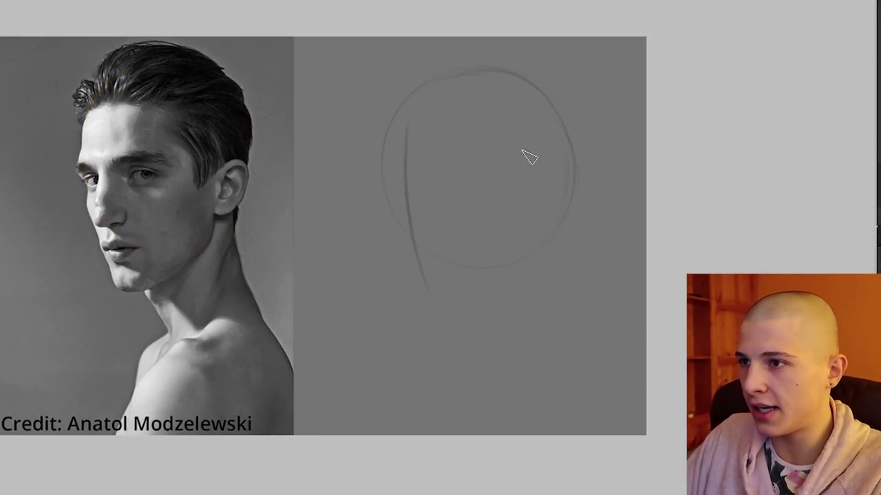
{"action": "mouse_move", "coordinate": [537, 100]}
{"action": "left_mouse_down"}
{"action": "mouse_move", "coordinate": [520, 241]}
{"action": "mouse_move", "coordinate": [532, 96]}
{"action": "mouse_move", "coordinate": [558, 222]}
{"action": "left_mouse_up"}
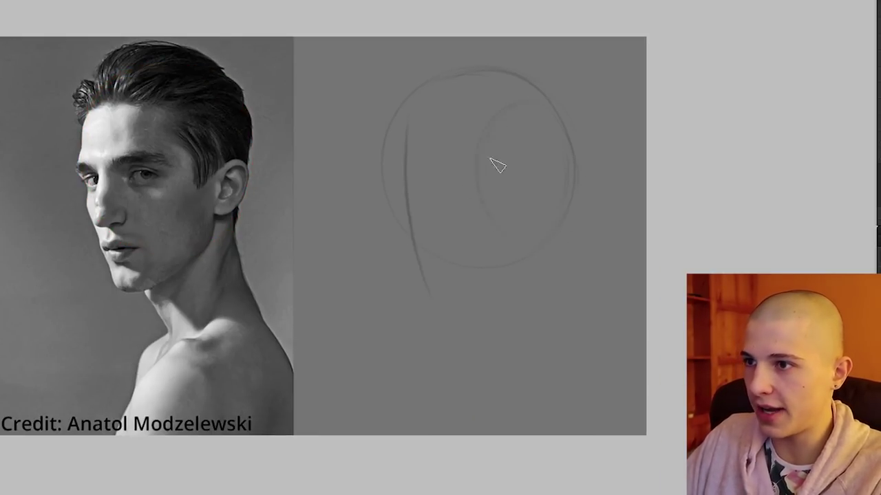
- Mark the brow, hairline, nose base and chin on the centre line, and add the side plane's crossing axes and jaw line
{"action": "left_click_drag", "start_coordinate": [378, 172], "coordinate": [470, 172]}
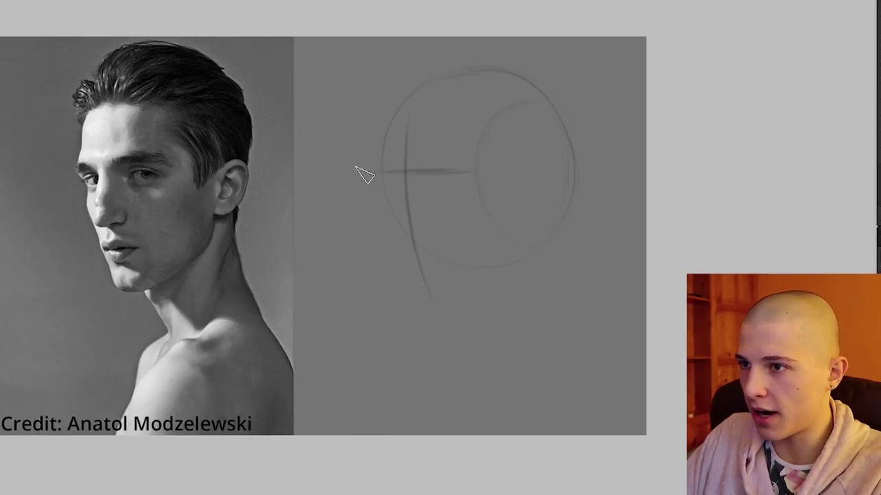
{"action": "left_click_drag", "start_coordinate": [385, 108], "coordinate": [430, 106]}
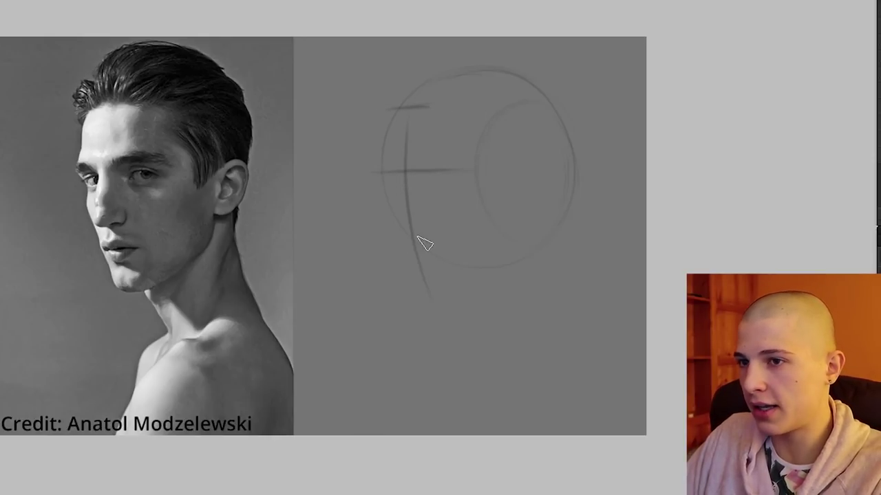
{"action": "left_click_drag", "start_coordinate": [404, 235], "coordinate": [434, 231]}
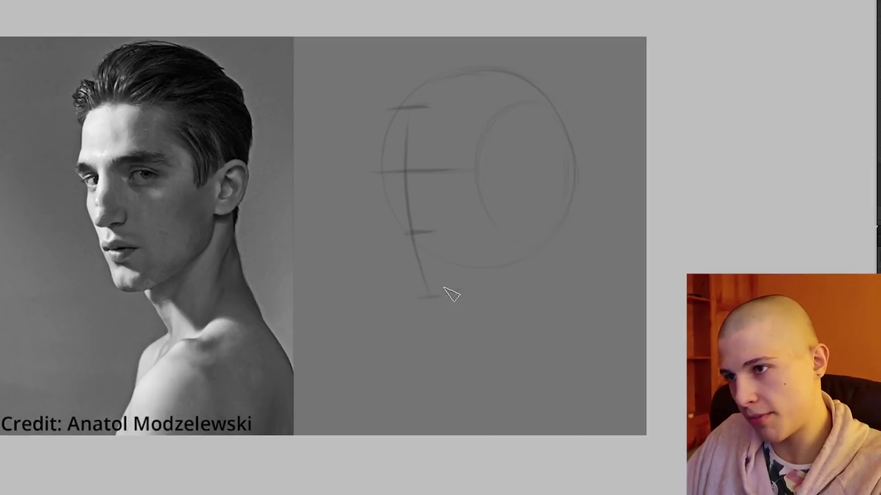
{"action": "left_click_drag", "start_coordinate": [448, 294], "coordinate": [417, 298]}
{"action": "mouse_move", "coordinate": [530, 113]}
{"action": "left_mouse_down"}
{"action": "mouse_move", "coordinate": [527, 262]}
{"action": "mouse_move", "coordinate": [472, 292]}
{"action": "left_mouse_up"}
{"action": "left_click_drag", "start_coordinate": [494, 172], "coordinate": [567, 183]}
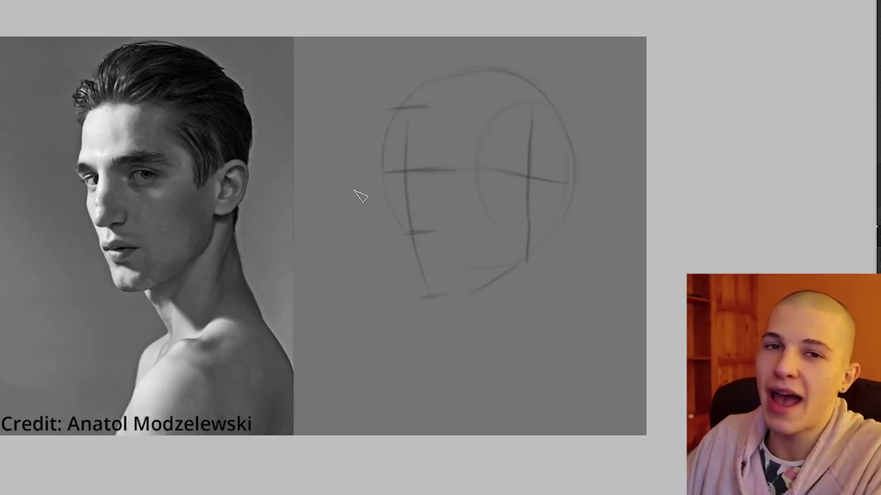
- Write 1/3 labels beside the face sections between hairline, brow, nose base and chin
{"action": "left_click_drag", "start_coordinate": [341, 131], "coordinate": [344, 146]}
{"action": "mouse_move", "coordinate": [354, 131]}
{"action": "left_mouse_down"}
{"action": "mouse_move", "coordinate": [349, 147]}
{"action": "mouse_move", "coordinate": [357, 150]}
{"action": "left_mouse_up"}
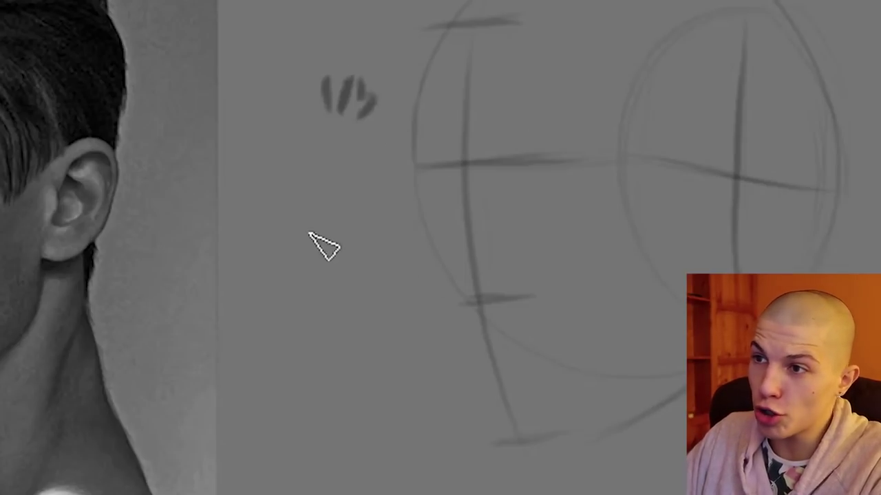
{"action": "left_click_drag", "start_coordinate": [324, 221], "coordinate": [325, 267]}
{"action": "mouse_move", "coordinate": [339, 224]}
{"action": "left_mouse_down"}
{"action": "mouse_move", "coordinate": [334, 268]}
{"action": "mouse_move", "coordinate": [378, 272]}
{"action": "left_mouse_up"}
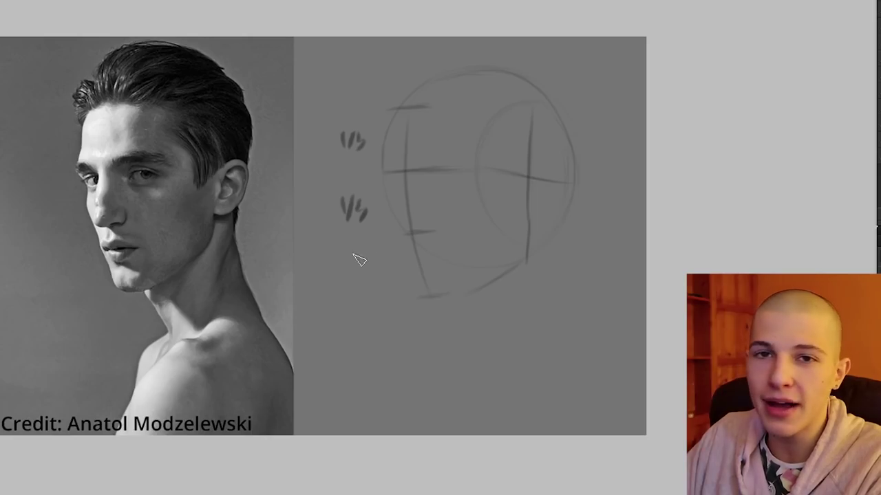
{"action": "mouse_move", "coordinate": [1, 96]}
{"action": "left_mouse_down"}
{"action": "mouse_move", "coordinate": [3, 121]}
{"action": "mouse_move", "coordinate": [40, 129]}
{"action": "left_mouse_up"}
{"action": "left_click_drag", "start_coordinate": [2, 117], "coordinate": [52, 142]}
{"action": "left_click_drag", "start_coordinate": [38, 102], "coordinate": [54, 142]}
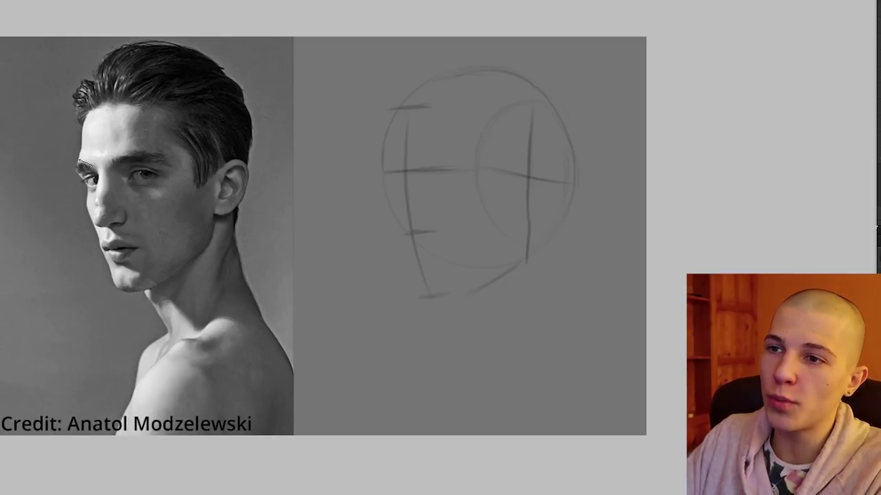
- Check the photo's brow, nose base and chin levels against the matching marks in the sketch
{"action": "mouse_move", "coordinate": [76, 167]}
{"action": "left_mouse_down"}
{"action": "mouse_move", "coordinate": [372, 178]}
{"action": "mouse_move", "coordinate": [447, 194]}
{"action": "left_mouse_up"}
{"action": "left_click_drag", "start_coordinate": [124, 231], "coordinate": [435, 231]}
{"action": "mouse_move", "coordinate": [119, 290]}
{"action": "left_mouse_down"}
{"action": "mouse_move", "coordinate": [428, 280]}
{"action": "mouse_move", "coordinate": [447, 289]}
{"action": "left_mouse_up"}
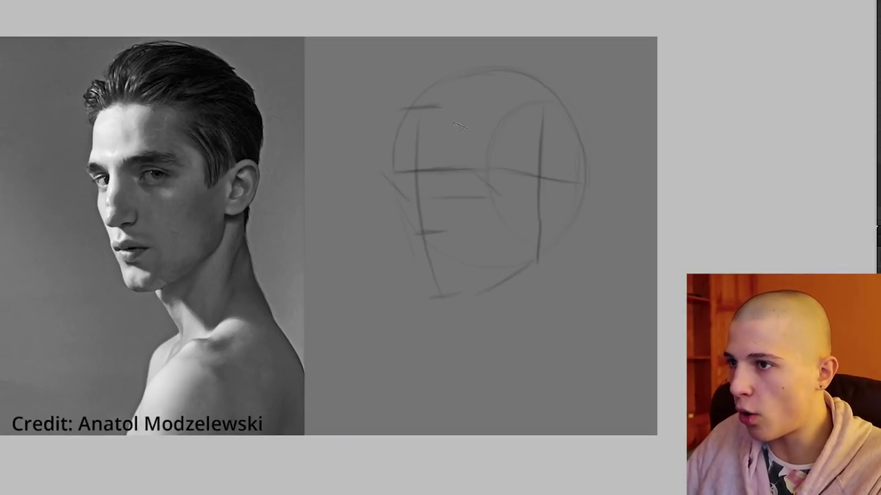
- Sketch the curved cheek line from ear to chin, the far contour of the face and the temple curve
{"action": "left_click_drag", "start_coordinate": [545, 176], "coordinate": [457, 289]}
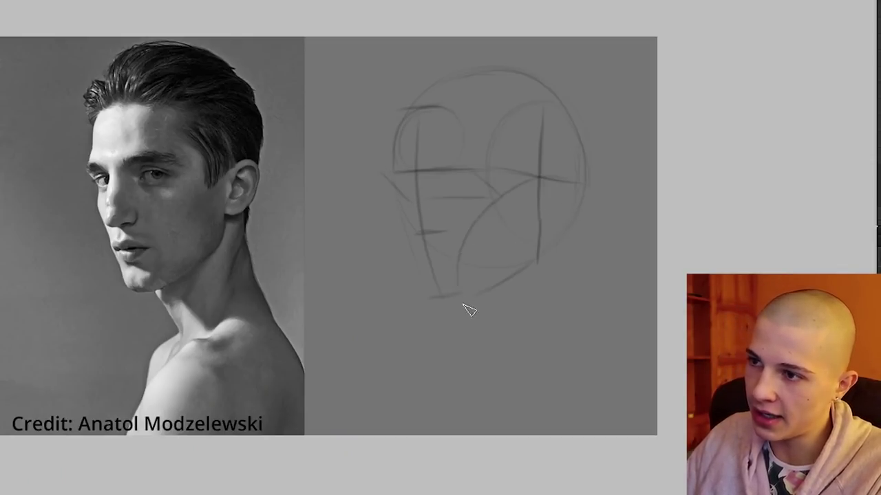
{"action": "mouse_move", "coordinate": [398, 195]}
{"action": "left_mouse_down"}
{"action": "mouse_move", "coordinate": [392, 238]}
{"action": "mouse_move", "coordinate": [389, 204]}
{"action": "mouse_move", "coordinate": [423, 282]}
{"action": "left_mouse_up"}
{"action": "left_click_drag", "start_coordinate": [408, 253], "coordinate": [425, 286]}
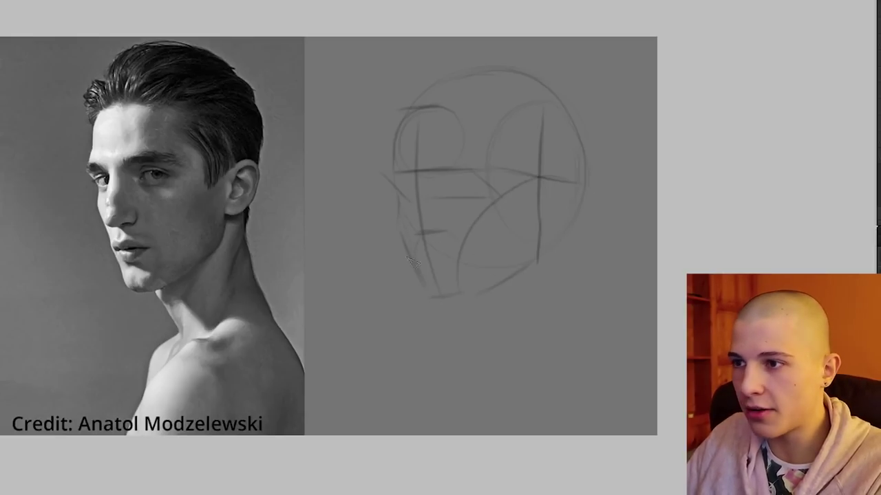
{"action": "left_click_drag", "start_coordinate": [509, 113], "coordinate": [472, 167]}
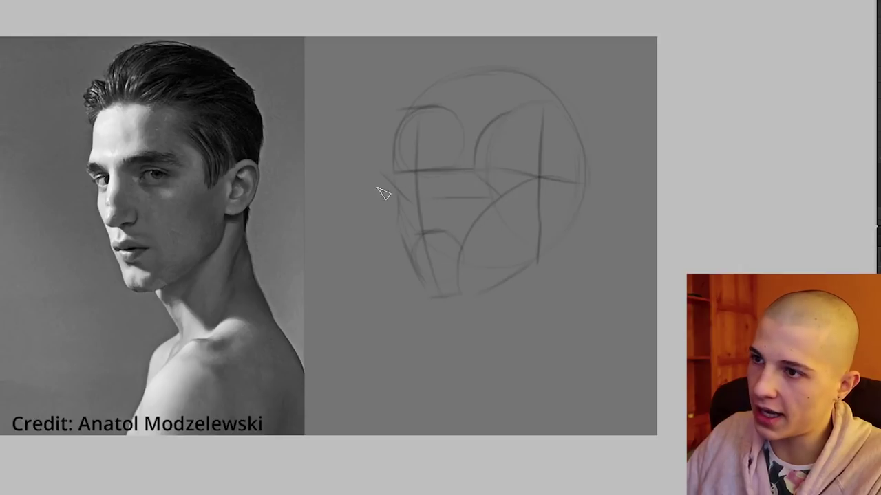
- Sketch the ear, the front and back of the neck with the shoulder slope, and the near brow corner
{"action": "mouse_move", "coordinate": [557, 178]}
{"action": "left_mouse_down"}
{"action": "mouse_move", "coordinate": [533, 204]}
{"action": "mouse_move", "coordinate": [543, 234]}
{"action": "left_mouse_up"}
{"action": "left_click_drag", "start_coordinate": [465, 297], "coordinate": [491, 340]}
{"action": "mouse_move", "coordinate": [559, 239]}
{"action": "left_mouse_down"}
{"action": "mouse_move", "coordinate": [578, 300]}
{"action": "mouse_move", "coordinate": [492, 377]}
{"action": "left_mouse_up"}
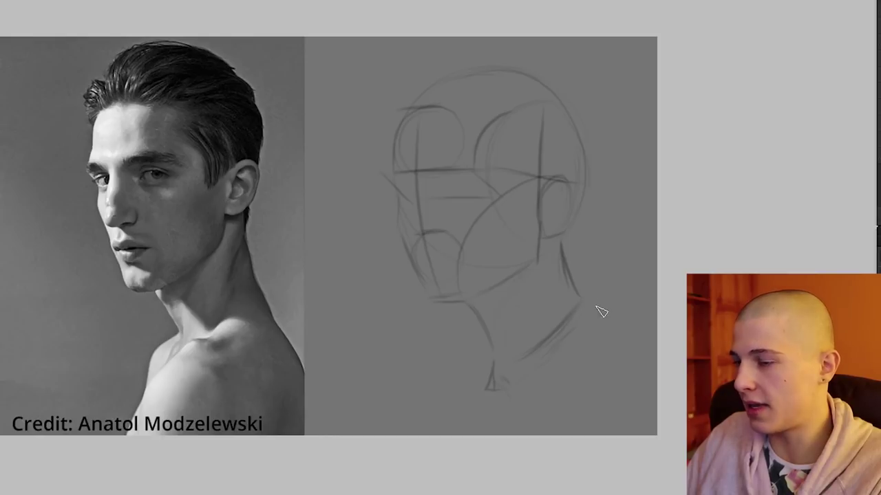
{"action": "left_click_drag", "start_coordinate": [566, 262], "coordinate": [596, 320]}
{"action": "left_click_drag", "start_coordinate": [467, 165], "coordinate": [498, 190]}
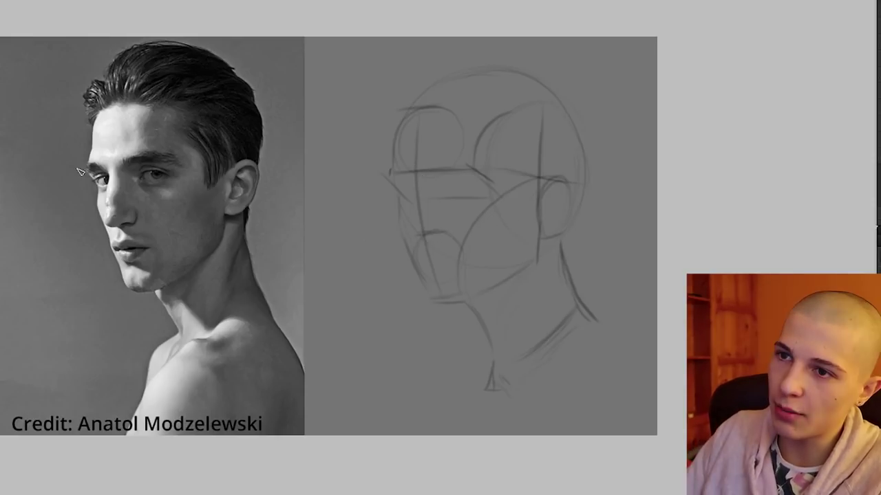
- Check the brow tilt and the alignment of the far eye and nose with straight red lines over the photo
{"action": "left_click_drag", "start_coordinate": [66, 170], "coordinate": [223, 155]}
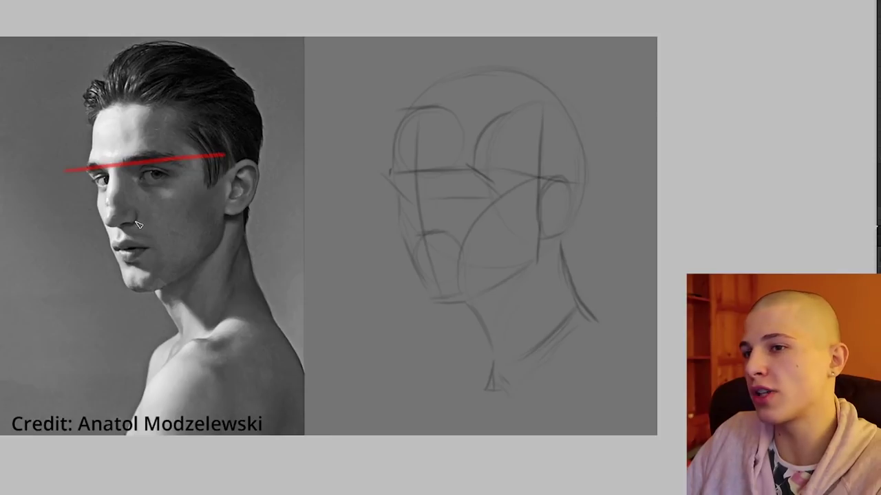
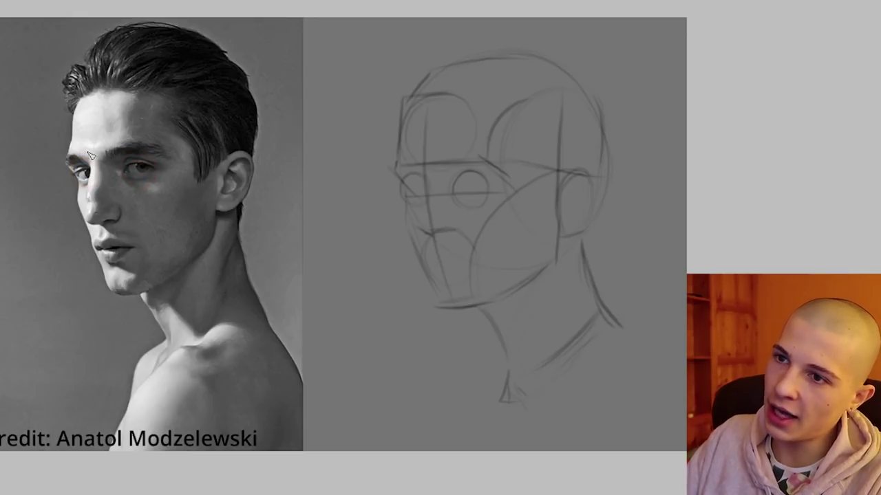
{"action": "left_click_drag", "start_coordinate": [90, 146], "coordinate": [84, 228]}
{"action": "left_click_drag", "start_coordinate": [93, 128], "coordinate": [84, 239]}
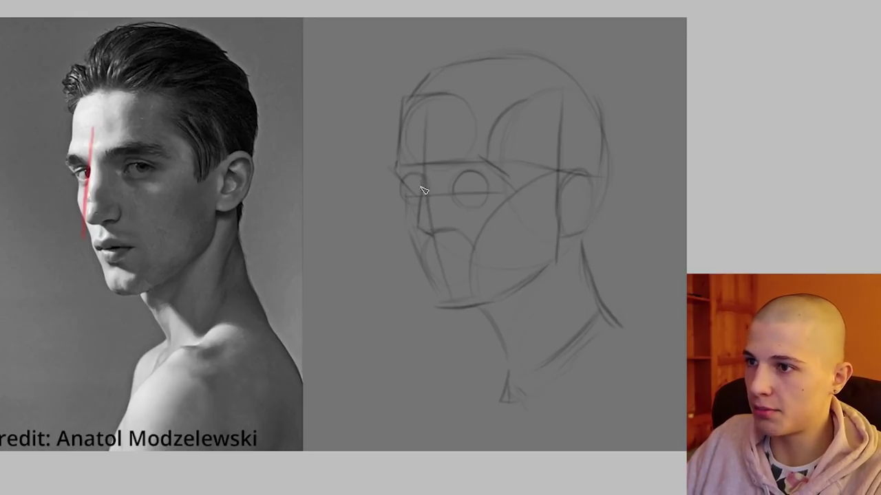
{"action": "key", "text": "ctrl+z"}
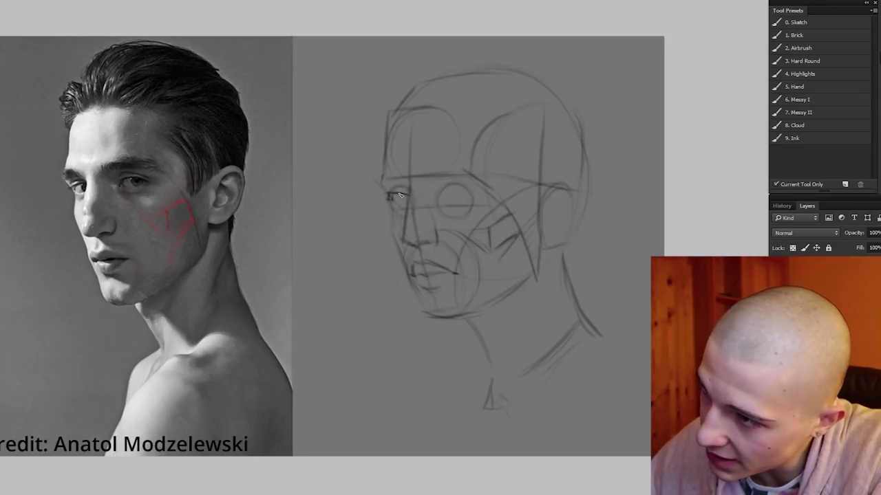
- Draw an enlarged eye diagram beside the head with upper and lower lid outlines and an inner lid line
{"action": "mouse_move", "coordinate": [268, 205]}
{"action": "left_mouse_down"}
{"action": "mouse_move", "coordinate": [314, 192]}
{"action": "mouse_move", "coordinate": [351, 205]}
{"action": "left_mouse_up"}
{"action": "mouse_move", "coordinate": [265, 207]}
{"action": "left_mouse_down"}
{"action": "mouse_move", "coordinate": [302, 237]}
{"action": "mouse_move", "coordinate": [347, 217]}
{"action": "left_mouse_up"}
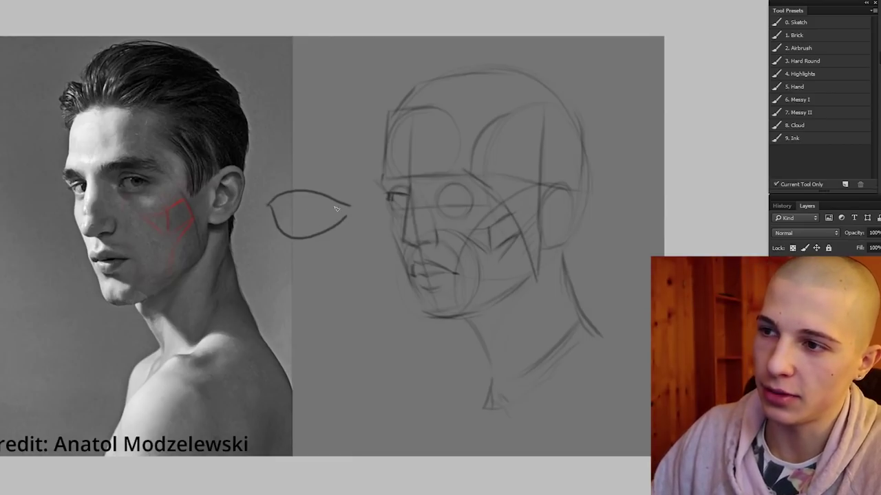
{"action": "left_click_drag", "start_coordinate": [345, 213], "coordinate": [296, 202]}
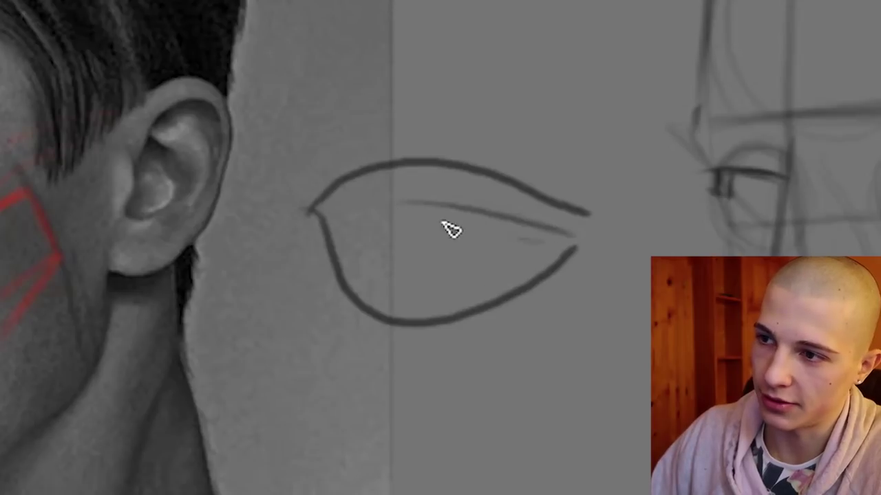
{"action": "left_click_drag", "start_coordinate": [403, 208], "coordinate": [574, 241]}
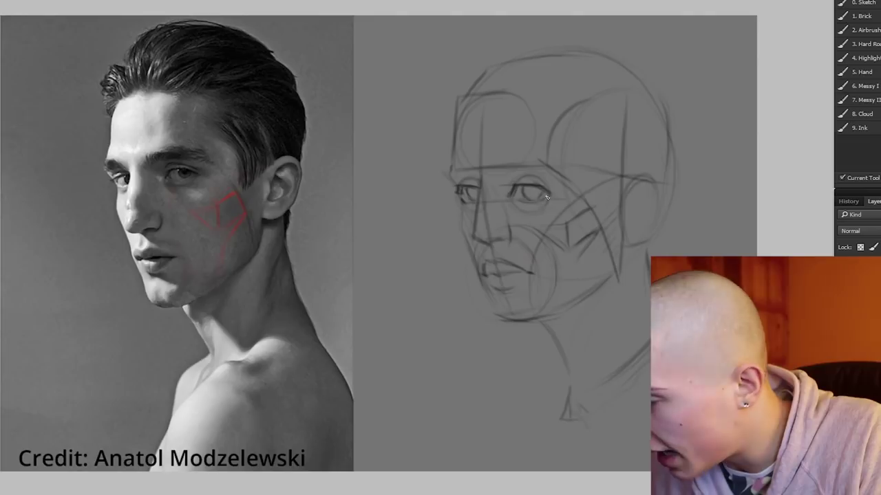
- Define the far eye's upper lid in the sketch and trace the near eye's inner corner and upper lid in red over the photo
{"action": "left_click_drag", "start_coordinate": [405, 166], "coordinate": [420, 165]}
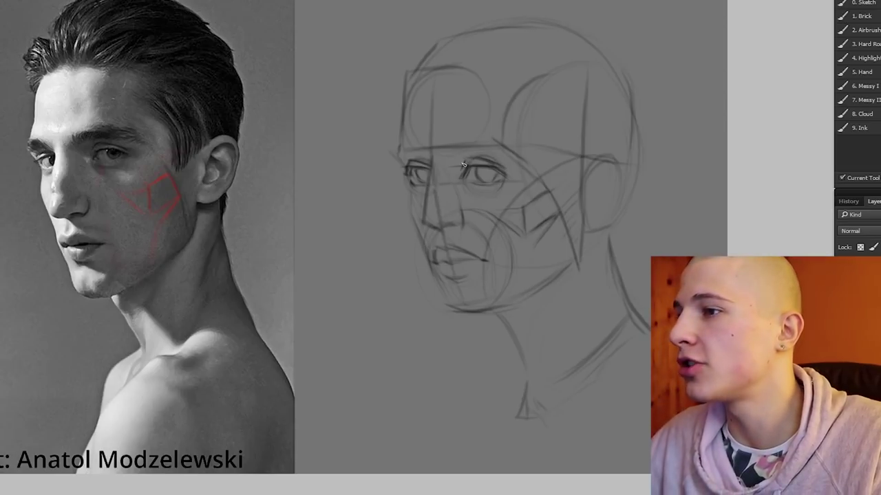
{"action": "left_click_drag", "start_coordinate": [97, 167], "coordinate": [218, 173]}
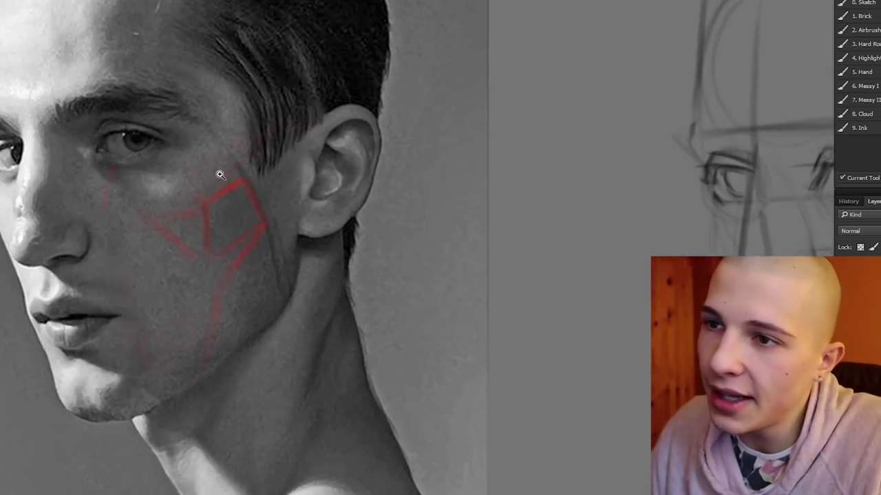
{"action": "mouse_move", "coordinate": [95, 134]}
{"action": "left_mouse_down"}
{"action": "mouse_move", "coordinate": [108, 122]}
{"action": "mouse_move", "coordinate": [111, 137]}
{"action": "left_mouse_up"}
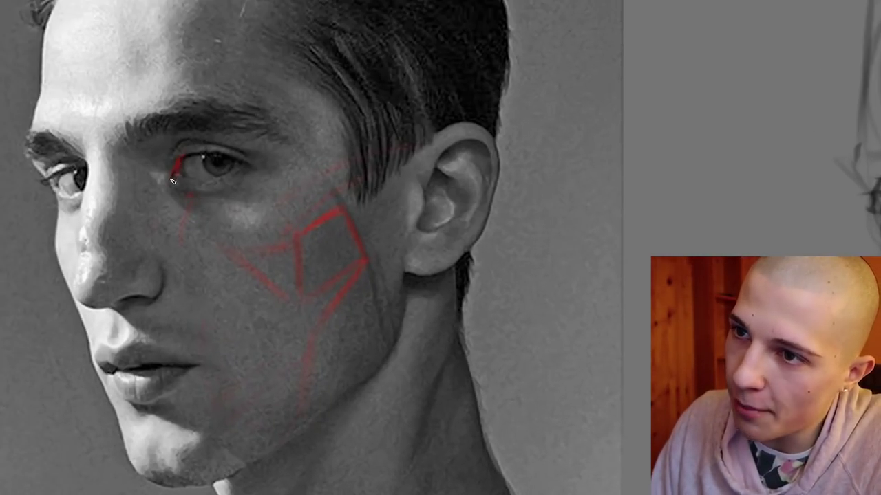
{"action": "left_click_drag", "start_coordinate": [196, 157], "coordinate": [232, 157]}
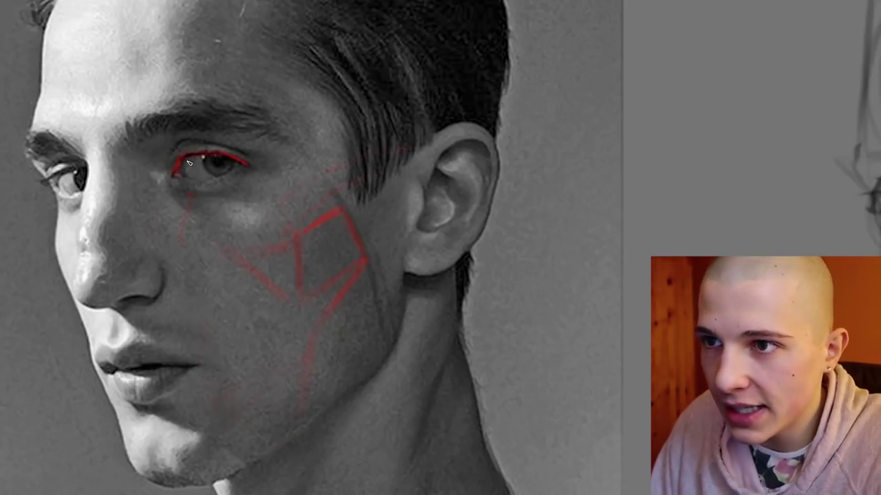
{"action": "mouse_move", "coordinate": [169, 165]}
{"action": "left_mouse_down"}
{"action": "mouse_move", "coordinate": [217, 128]}
{"action": "mouse_move", "coordinate": [186, 132]}
{"action": "mouse_move", "coordinate": [237, 148]}
{"action": "left_mouse_up"}
- Sketch the near eyebrow with its angled outer end and mark the brow's inner corner and upper edge in red on the photo
{"action": "mouse_move", "coordinate": [409, 221]}
{"action": "left_mouse_down"}
{"action": "mouse_move", "coordinate": [314, 198]}
{"action": "mouse_move", "coordinate": [312, 173]}
{"action": "left_mouse_up"}
{"action": "scroll", "coordinate": [376, 185], "scroll_direction": "down", "scroll_amount": 3}
{"action": "left_click_drag", "start_coordinate": [439, 109], "coordinate": [498, 119]}
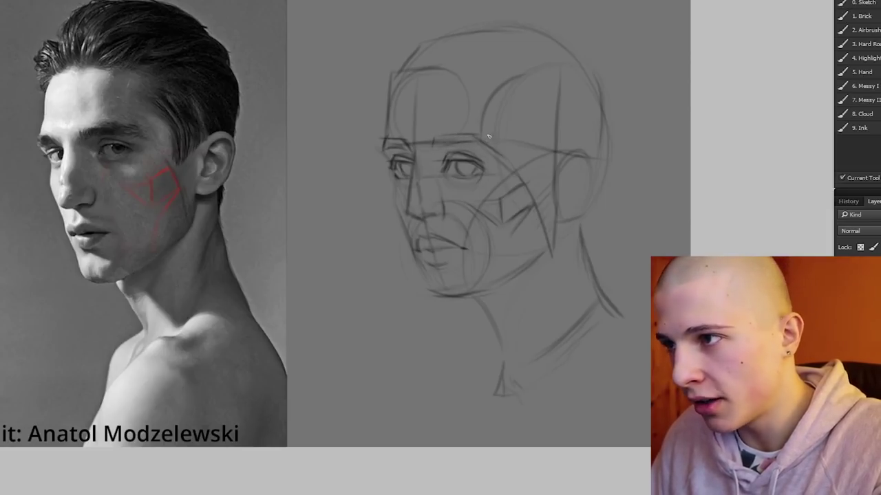
{"action": "left_click_drag", "start_coordinate": [468, 131], "coordinate": [500, 144]}
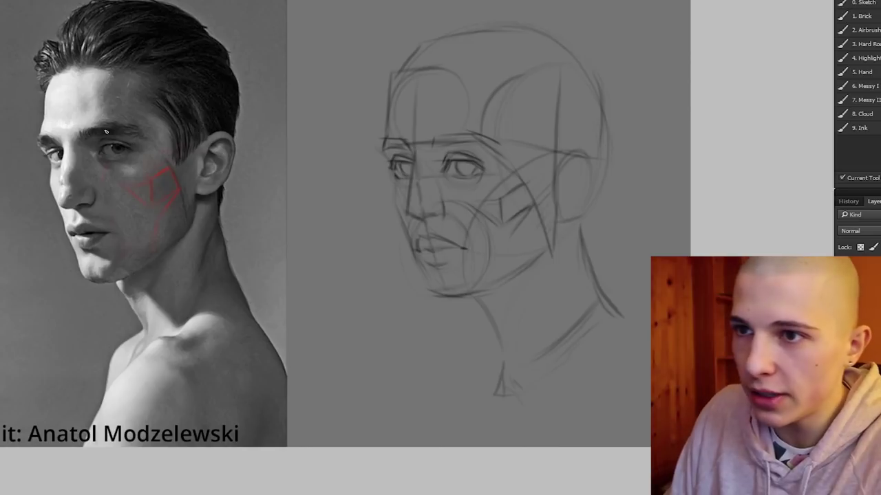
{"action": "mouse_move", "coordinate": [114, 122]}
{"action": "left_mouse_down"}
{"action": "mouse_move", "coordinate": [86, 129]}
{"action": "mouse_move", "coordinate": [82, 140]}
{"action": "left_mouse_up"}
{"action": "left_click_drag", "start_coordinate": [83, 138], "coordinate": [143, 133]}
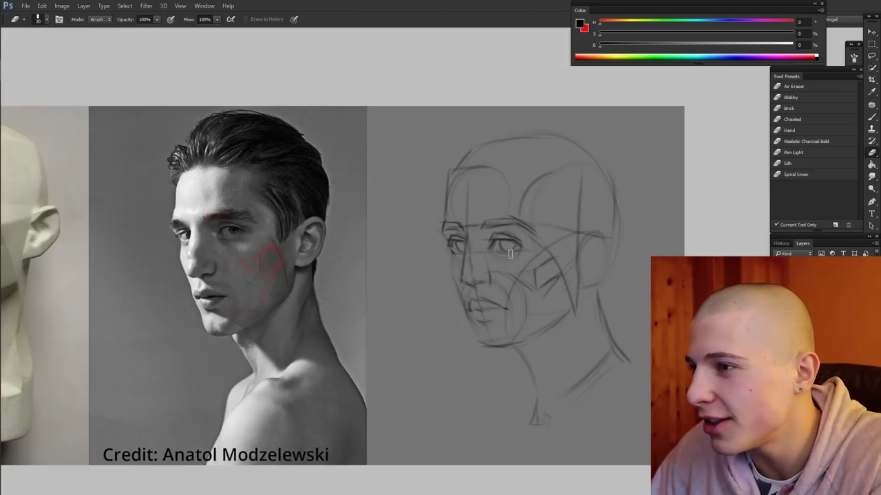
- Mark the plane edge below the near eye's inner corner in red on the plaster head reference
{"action": "mouse_move", "coordinate": [509, 254]}
{"action": "left_mouse_down"}
{"action": "mouse_move", "coordinate": [541, 255]}
{"action": "mouse_move", "coordinate": [576, 275]}
{"action": "left_mouse_up"}
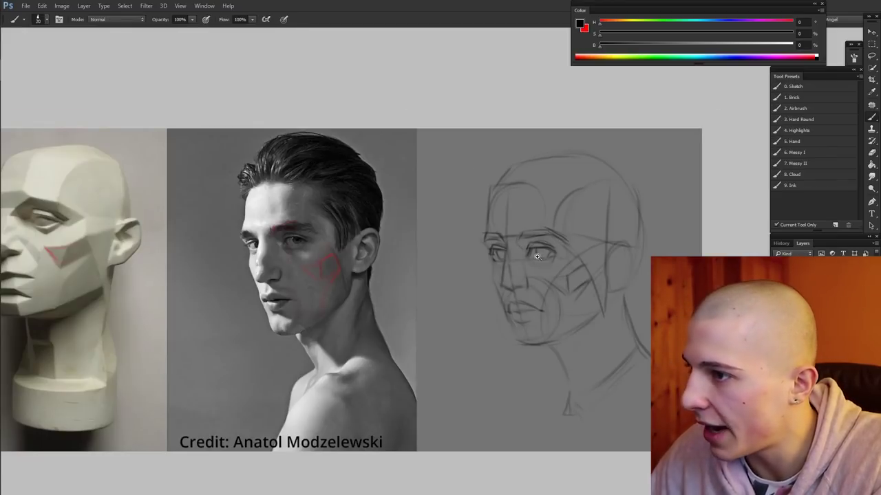
{"action": "left_click_drag", "start_coordinate": [537, 257], "coordinate": [549, 258]}
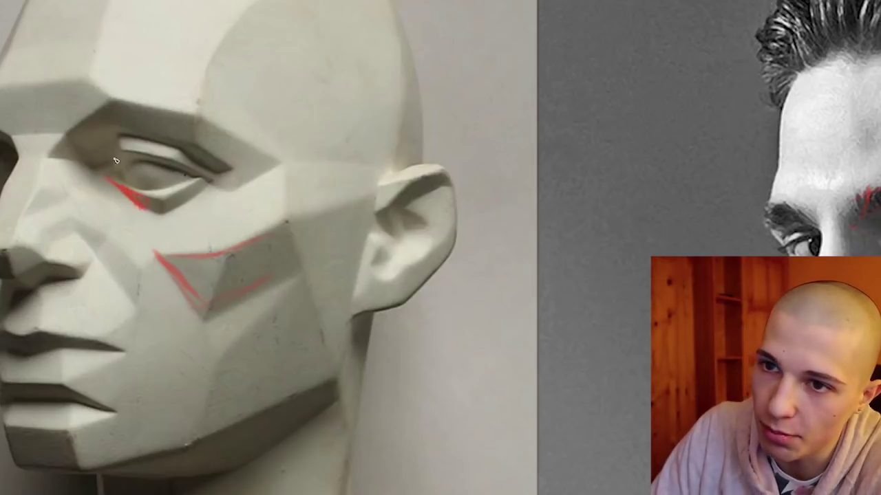
{"action": "left_click_drag", "start_coordinate": [109, 184], "coordinate": [120, 193]}
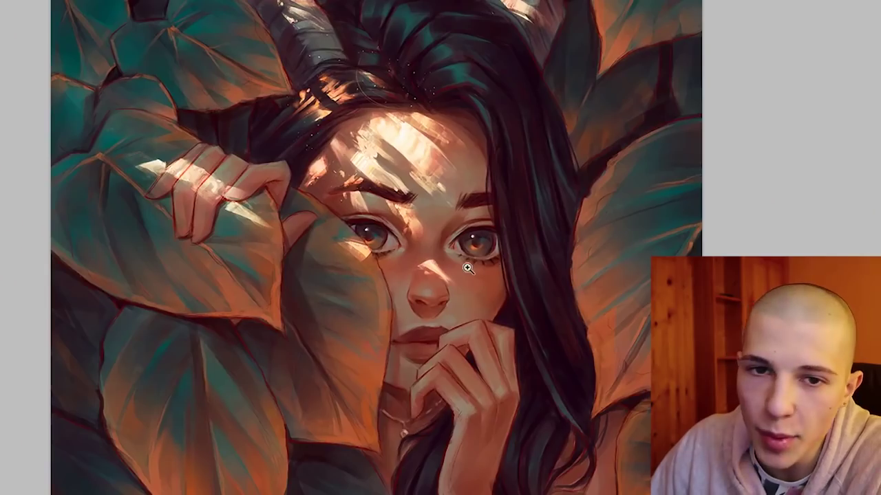
- Mark the lower lid in red and the crease beneath the inner eye corner in blue on the painting 2019.10.14.png
{"action": "left_click_drag", "start_coordinate": [523, 270], "coordinate": [531, 270]}
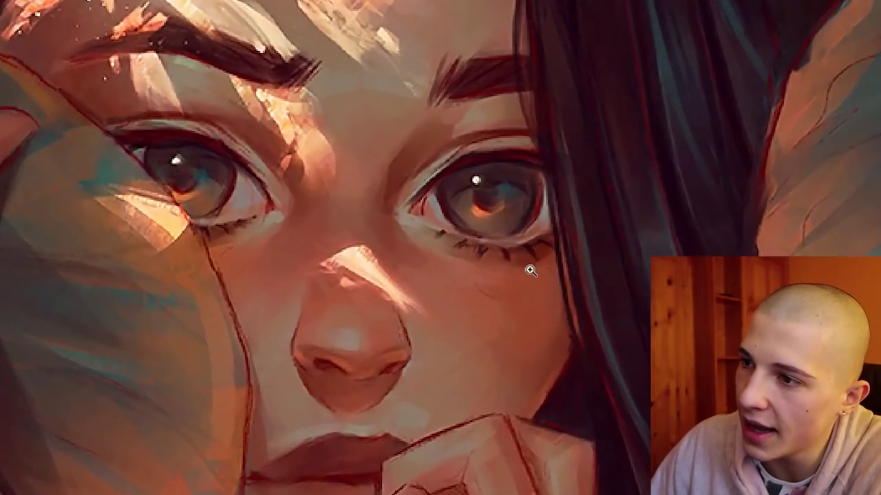
{"action": "mouse_move", "coordinate": [425, 231]}
{"action": "left_mouse_down"}
{"action": "mouse_move", "coordinate": [460, 250]}
{"action": "mouse_move", "coordinate": [528, 256]}
{"action": "left_mouse_up"}
{"action": "key", "text": "x"}
{"action": "left_click_drag", "start_coordinate": [398, 219], "coordinate": [432, 258]}
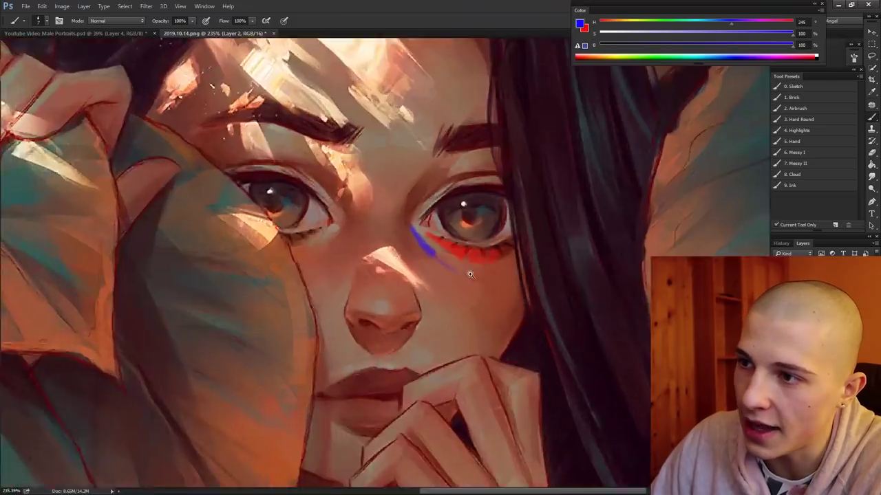
{"action": "scroll", "coordinate": [471, 274], "scroll_direction": "down", "scroll_amount": 4}
{"action": "key", "text": "e"}
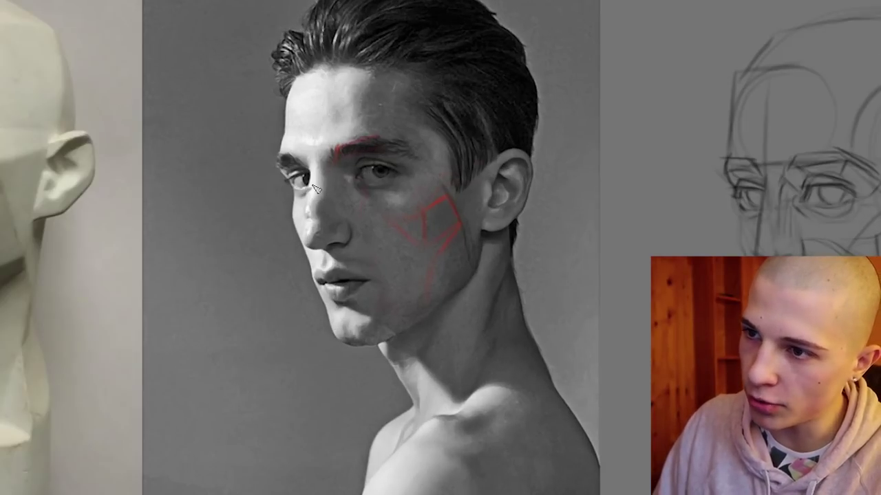
- Hatch the nose's side plane over the photo and sketch the underside, nostril and tip planes of the drawn nose
{"action": "left_click_drag", "start_coordinate": [306, 184], "coordinate": [346, 205]}
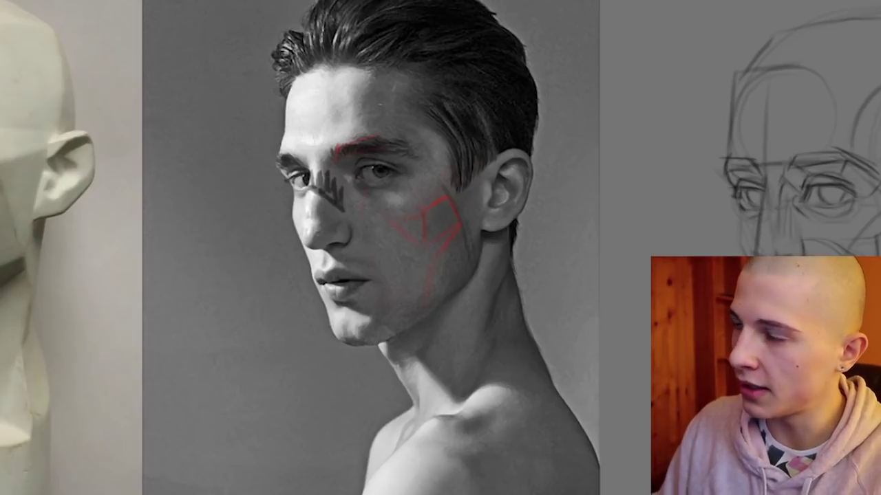
{"action": "mouse_move", "coordinate": [311, 193]}
{"action": "left_mouse_down"}
{"action": "mouse_move", "coordinate": [304, 220]}
{"action": "mouse_move", "coordinate": [332, 214]}
{"action": "mouse_move", "coordinate": [309, 191]}
{"action": "mouse_move", "coordinate": [318, 200]}
{"action": "mouse_move", "coordinate": [307, 232]}
{"action": "left_mouse_up"}
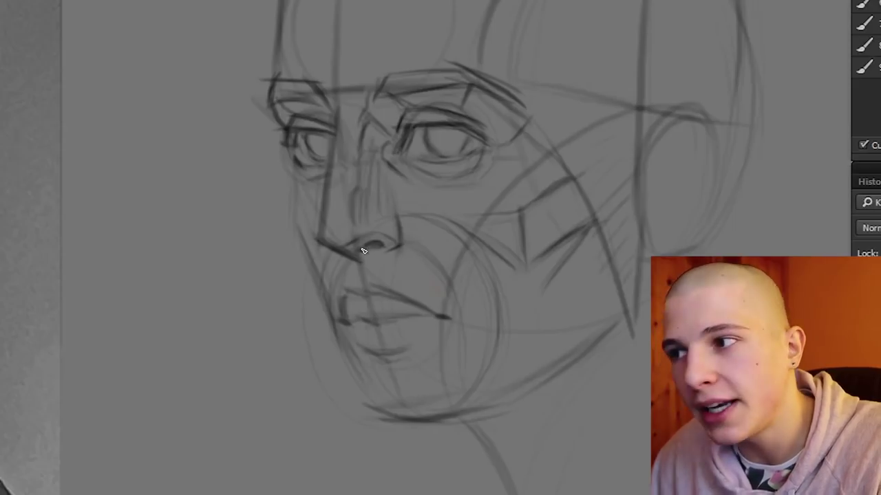
{"action": "left_click_drag", "start_coordinate": [185, 262], "coordinate": [214, 253]}
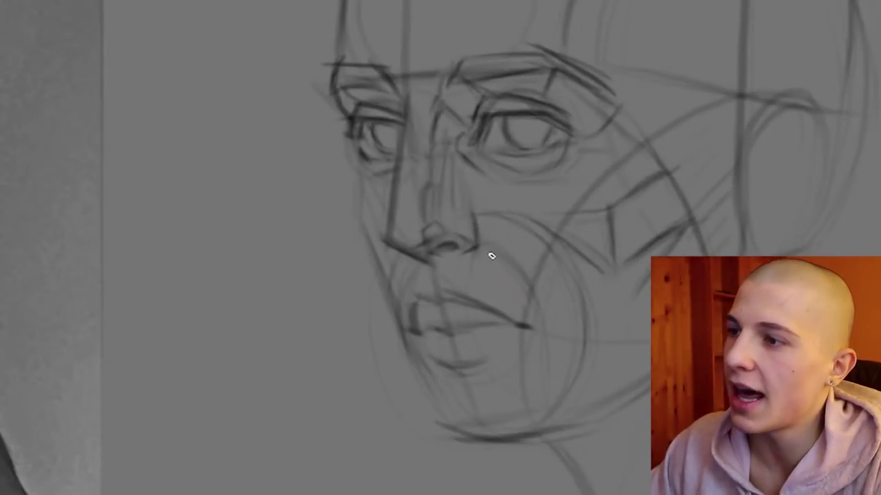
{"action": "scroll", "coordinate": [458, 228], "scroll_direction": "down", "scroll_amount": 3}
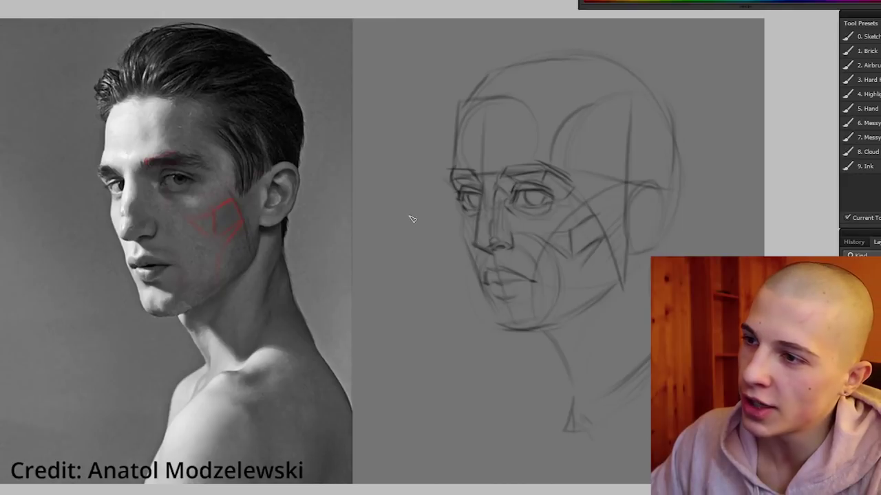
- Mark the near cheekbone and far cheek directions over the photo, and strengthen the drawn far face contour down around the chin
{"action": "mouse_move", "coordinate": [412, 219]}
{"action": "left_mouse_down"}
{"action": "mouse_move", "coordinate": [380, 256]}
{"action": "mouse_move", "coordinate": [436, 260]}
{"action": "left_mouse_up"}
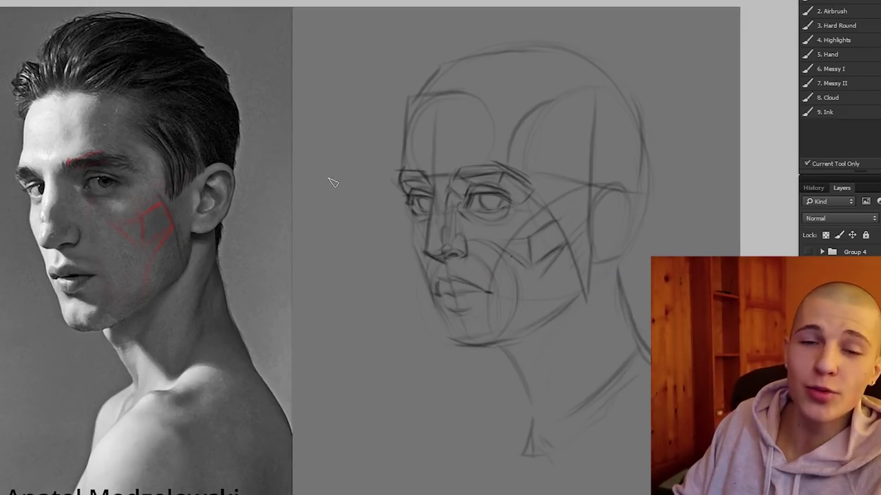
{"action": "mouse_move", "coordinate": [331, 165]}
{"action": "left_mouse_down"}
{"action": "mouse_move", "coordinate": [326, 233]}
{"action": "mouse_move", "coordinate": [360, 235]}
{"action": "mouse_move", "coordinate": [335, 238]}
{"action": "mouse_move", "coordinate": [348, 214]}
{"action": "mouse_move", "coordinate": [332, 230]}
{"action": "mouse_move", "coordinate": [337, 220]}
{"action": "left_mouse_up"}
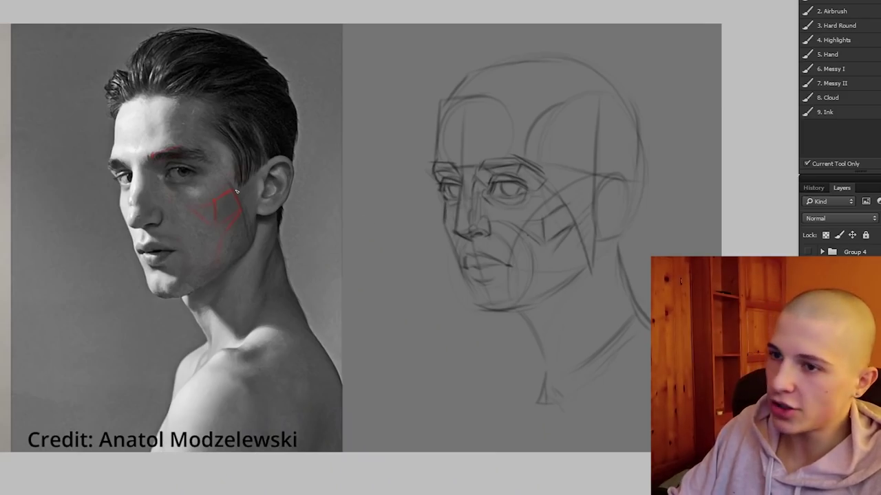
{"action": "left_click_drag", "start_coordinate": [202, 182], "coordinate": [216, 200]}
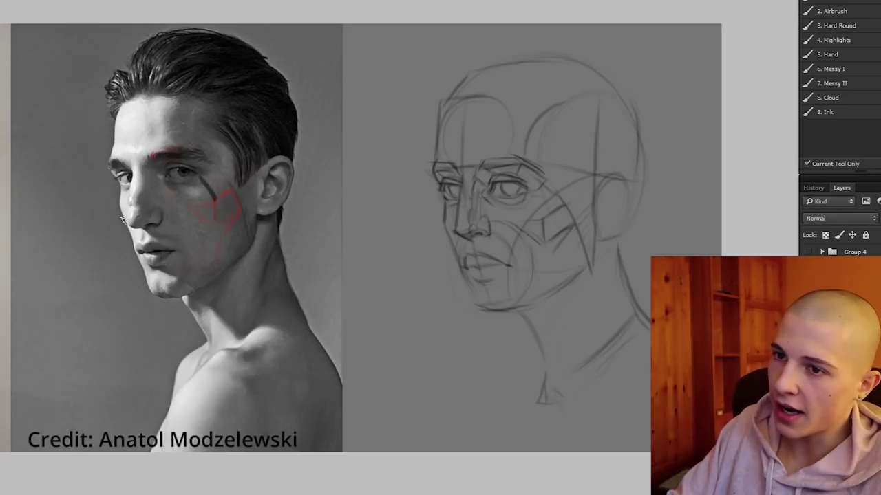
{"action": "left_click_drag", "start_coordinate": [118, 209], "coordinate": [121, 224]}
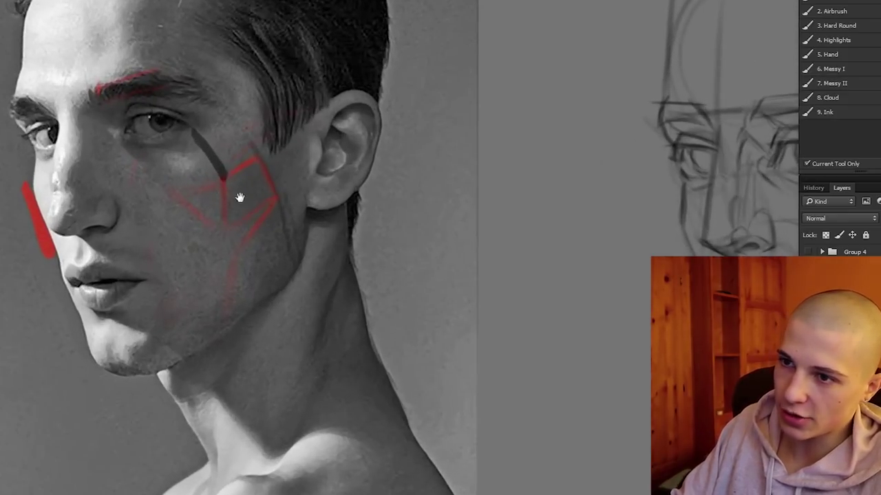
{"action": "scroll", "coordinate": [220, 218], "scroll_direction": "up", "scroll_amount": 2}
{"action": "mouse_move", "coordinate": [242, 175]}
{"action": "left_mouse_down"}
{"action": "mouse_move", "coordinate": [198, 289]}
{"action": "mouse_move", "coordinate": [199, 325]}
{"action": "mouse_move", "coordinate": [205, 298]}
{"action": "left_mouse_up"}
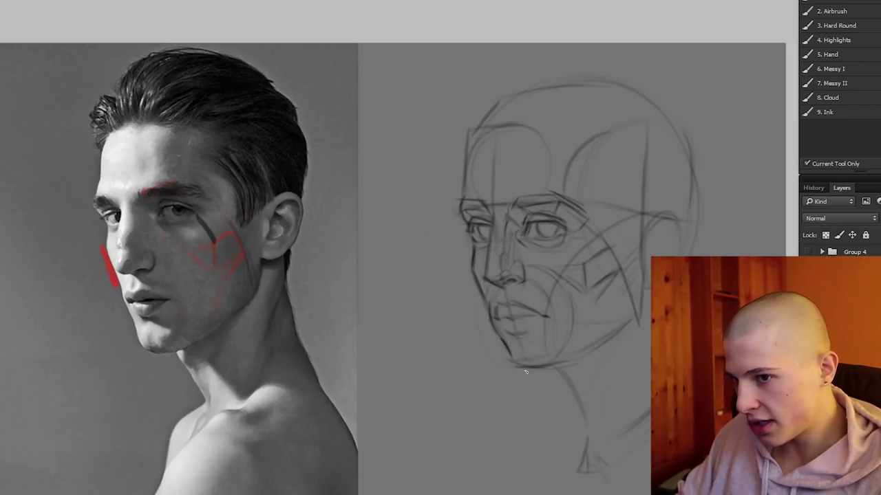
{"action": "left_click_drag", "start_coordinate": [524, 366], "coordinate": [564, 360]}
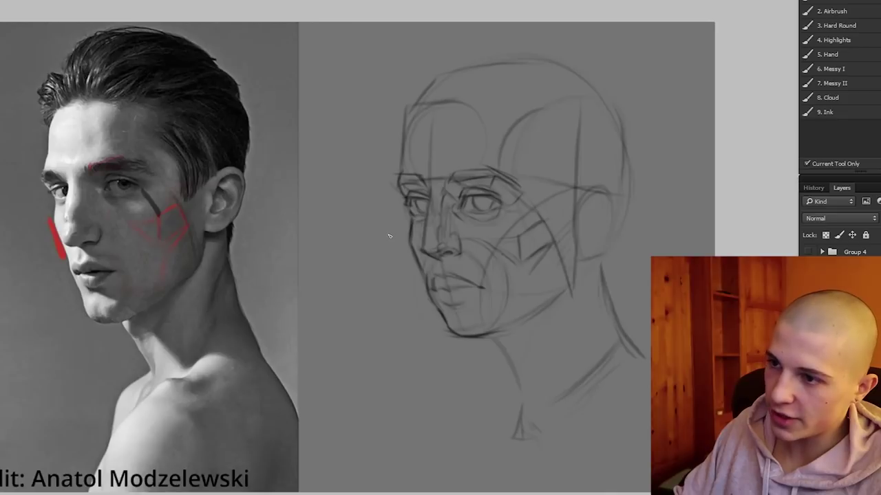
- Number the sections of the far face contour 1 to 5 from the cheek down to the chin
{"action": "left_click_drag", "start_coordinate": [392, 229], "coordinate": [391, 236]}
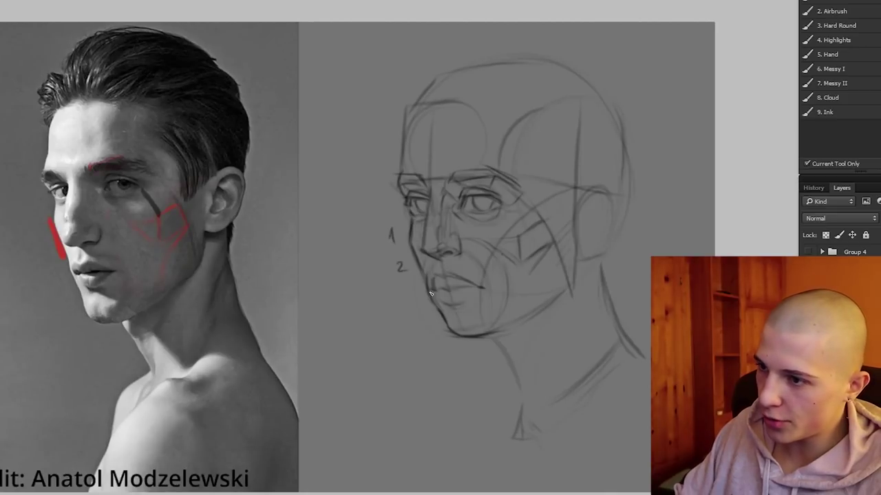
{"action": "left_click_drag", "start_coordinate": [412, 295], "coordinate": [417, 307]}
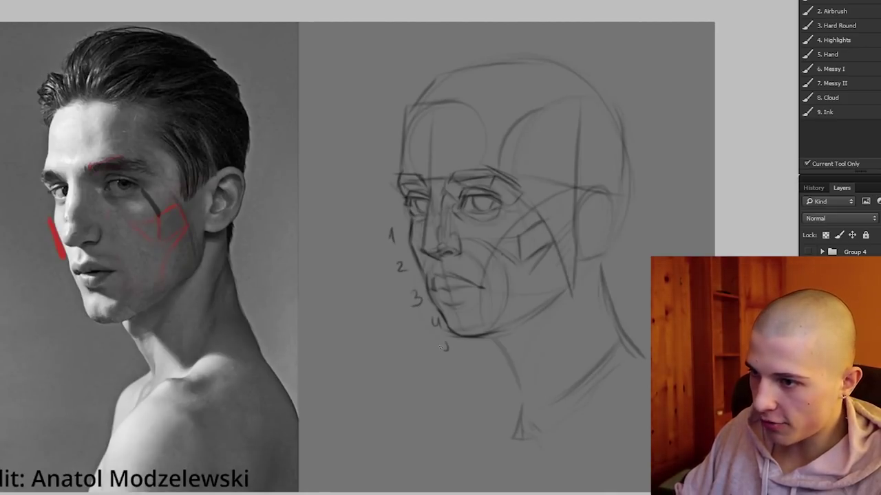
{"action": "left_click_drag", "start_coordinate": [443, 338], "coordinate": [450, 337]}
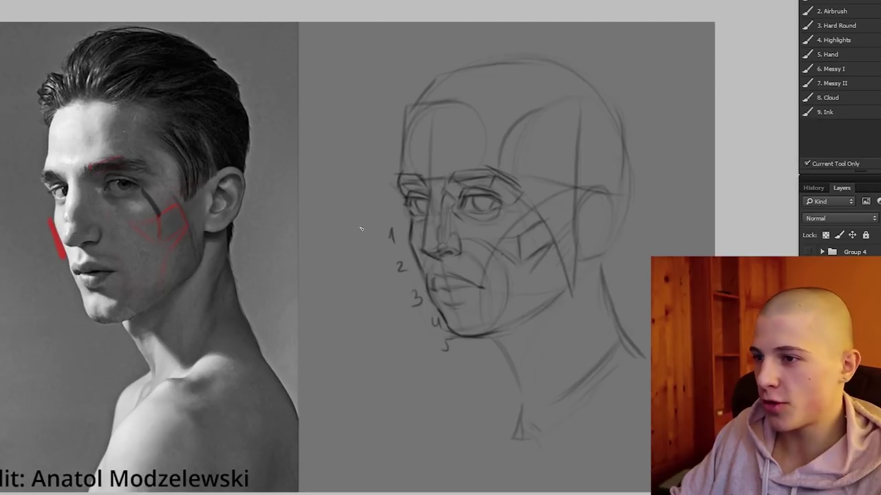
{"action": "left_click_drag", "start_coordinate": [360, 228], "coordinate": [413, 365]}
{"action": "left_click_drag", "start_coordinate": [338, 274], "coordinate": [333, 301]}
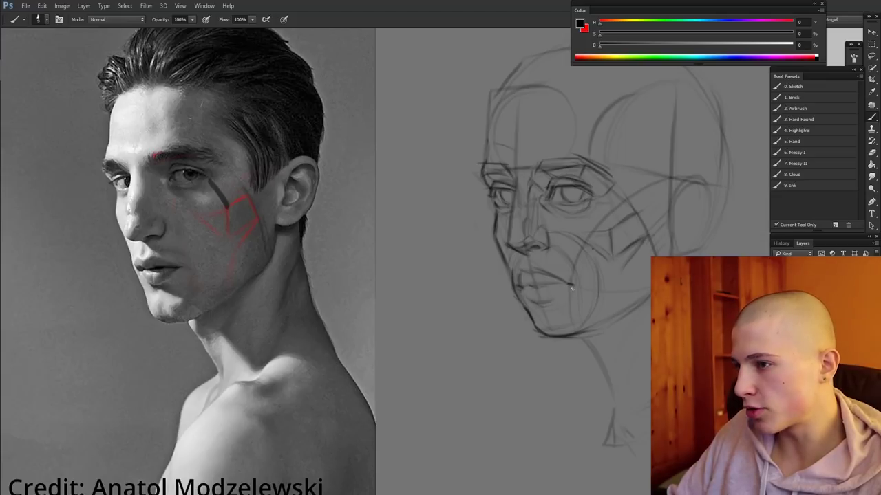
- Sketch the cheek plane edge from the cheekbone to the mouth corner and refine the lips and chin
{"action": "left_click_drag", "start_coordinate": [575, 222], "coordinate": [535, 291]}
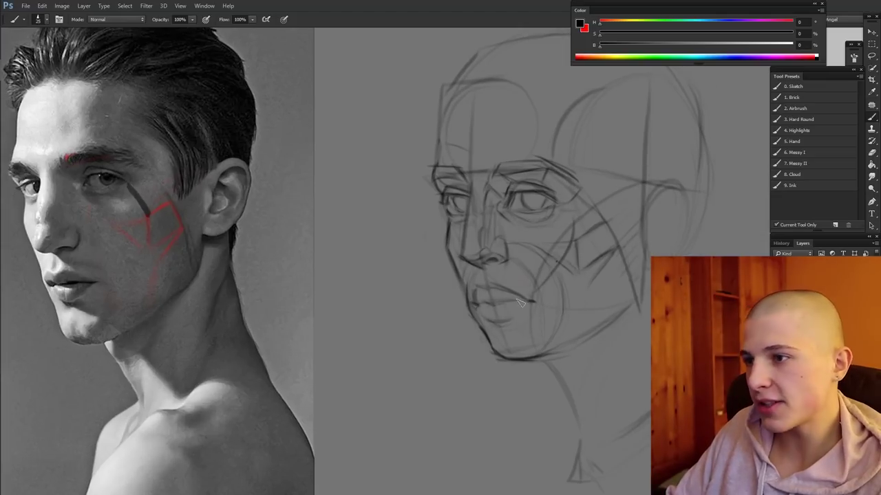
{"action": "mouse_move", "coordinate": [597, 234]}
{"action": "left_mouse_down"}
{"action": "mouse_move", "coordinate": [572, 276]}
{"action": "mouse_move", "coordinate": [547, 294]}
{"action": "left_mouse_up"}
{"action": "mouse_move", "coordinate": [617, 258]}
{"action": "left_mouse_down"}
{"action": "mouse_move", "coordinate": [525, 290]}
{"action": "mouse_move", "coordinate": [624, 301]}
{"action": "left_mouse_up"}
{"action": "left_click_drag", "start_coordinate": [531, 299], "coordinate": [587, 337]}
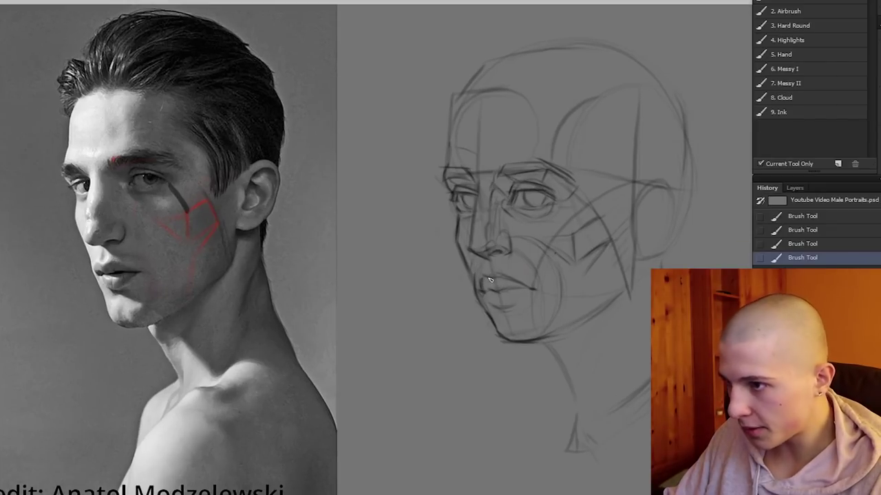
{"action": "mouse_move", "coordinate": [490, 280]}
{"action": "left_mouse_down"}
{"action": "mouse_move", "coordinate": [515, 295]}
{"action": "mouse_move", "coordinate": [535, 330]}
{"action": "left_mouse_up"}
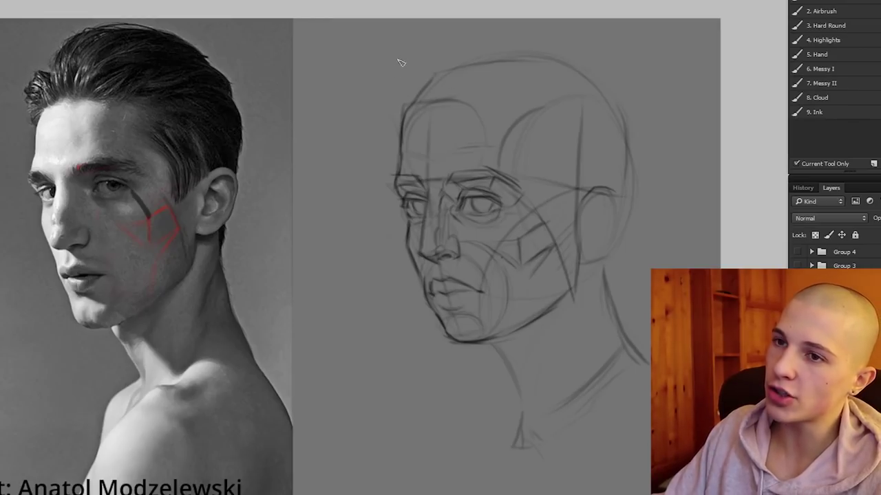
- Block in the swept-back hair with an angular front tuft, a raised crown outline and an inner volume curve
{"action": "mouse_move", "coordinate": [404, 52]}
{"action": "left_mouse_down"}
{"action": "mouse_move", "coordinate": [387, 100]}
{"action": "mouse_move", "coordinate": [397, 134]}
{"action": "left_mouse_up"}
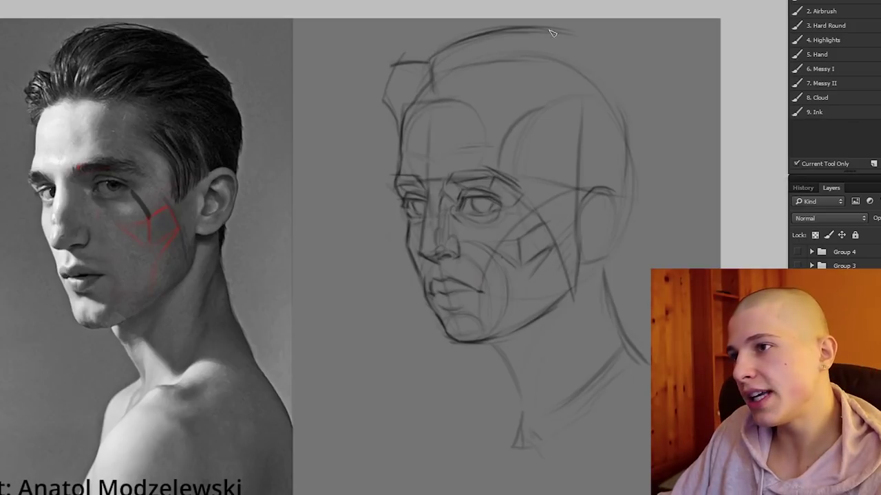
{"action": "mouse_move", "coordinate": [492, 29]}
{"action": "left_mouse_down"}
{"action": "mouse_move", "coordinate": [574, 28]}
{"action": "mouse_move", "coordinate": [611, 69]}
{"action": "left_mouse_up"}
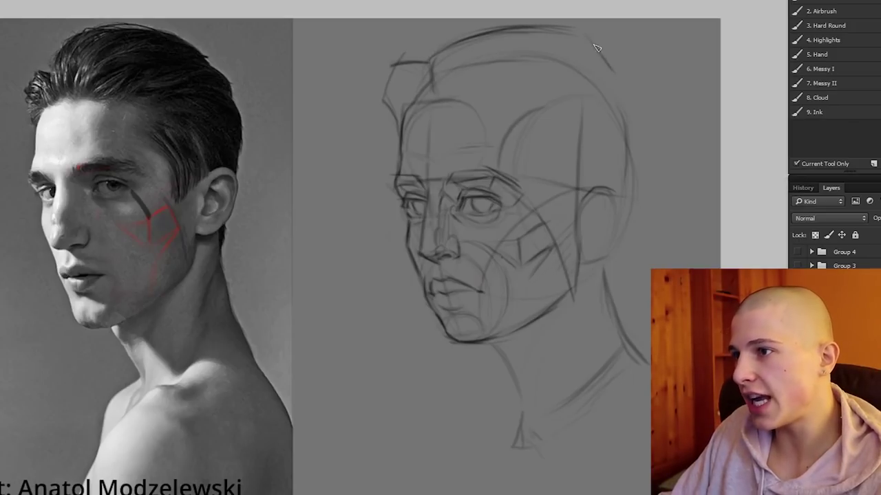
{"action": "left_click_drag", "start_coordinate": [438, 83], "coordinate": [475, 102]}
{"action": "left_click_drag", "start_coordinate": [564, 58], "coordinate": [600, 70]}
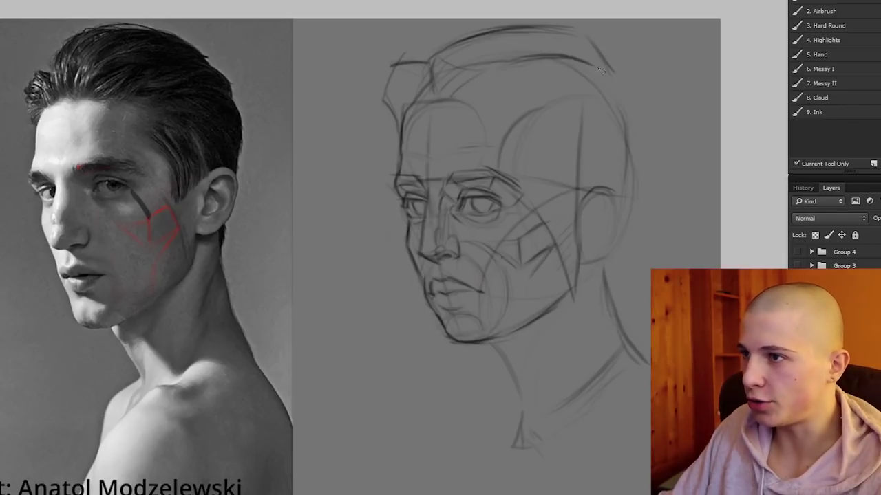
- Sketch the hairline across the forehead, curving back toward the side of the head
{"action": "mouse_move", "coordinate": [315, 190]}
{"action": "left_mouse_down"}
{"action": "mouse_move", "coordinate": [370, 140]}
{"action": "mouse_move", "coordinate": [378, 147]}
{"action": "left_mouse_up"}
{"action": "mouse_move", "coordinate": [473, 105]}
{"action": "left_mouse_down"}
{"action": "mouse_move", "coordinate": [492, 111]}
{"action": "mouse_move", "coordinate": [564, 82]}
{"action": "mouse_move", "coordinate": [535, 100]}
{"action": "left_mouse_up"}
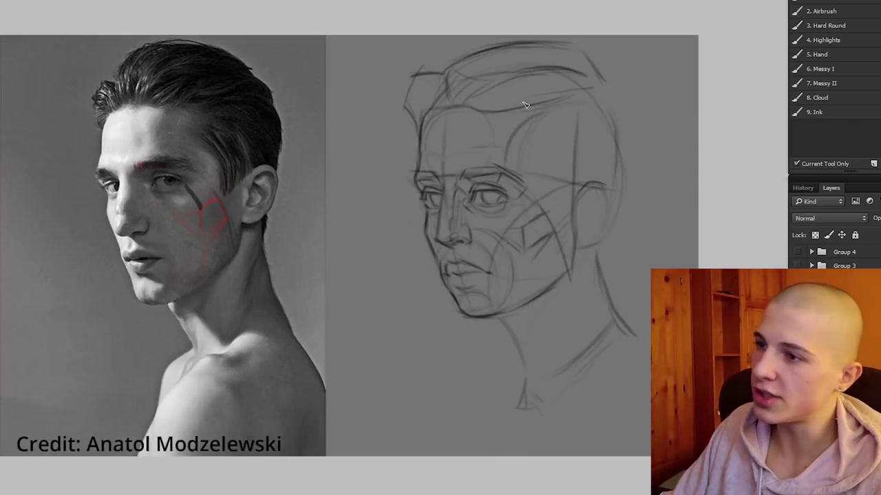
{"action": "scroll", "coordinate": [544, 99], "scroll_direction": "up", "scroll_amount": 1}
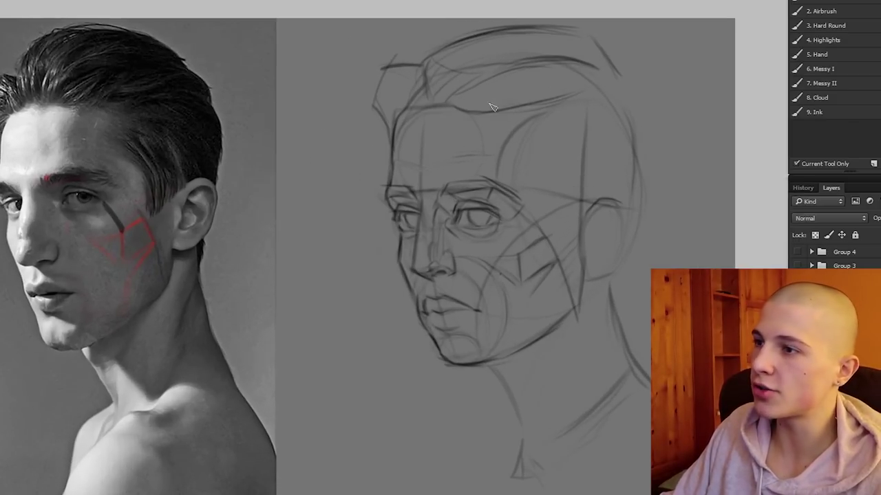
- Sketch the lower edge of the swept-back hair from the hairline to the crown, and outline the back of the hair
{"action": "mouse_move", "coordinate": [472, 108]}
{"action": "left_mouse_down"}
{"action": "mouse_move", "coordinate": [612, 86]}
{"action": "mouse_move", "coordinate": [630, 99]}
{"action": "left_mouse_up"}
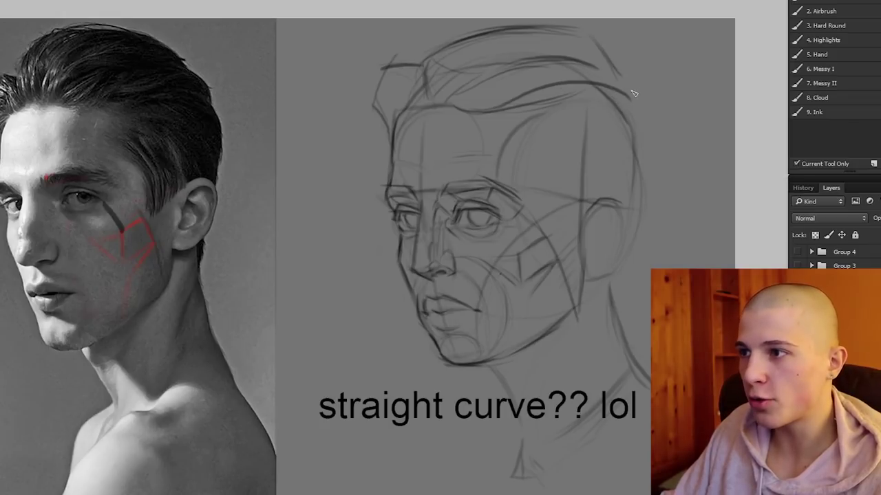
{"action": "left_click_drag", "start_coordinate": [621, 80], "coordinate": [629, 94]}
{"action": "left_click_drag", "start_coordinate": [582, 60], "coordinate": [617, 65]}
{"action": "left_click_drag", "start_coordinate": [597, 99], "coordinate": [625, 177]}
{"action": "left_click_drag", "start_coordinate": [634, 110], "coordinate": [630, 182]}
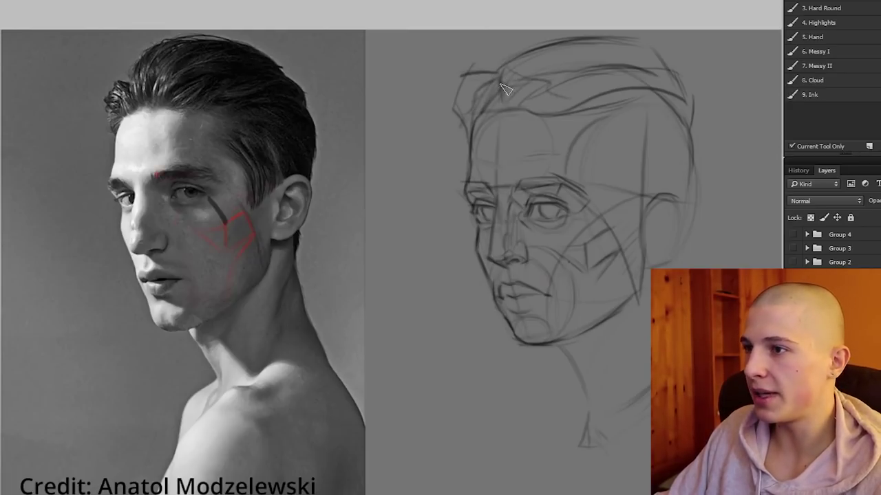
- Add strands along the hairline, crown and back of the hair, and shape the front tuft into curls
{"action": "mouse_move", "coordinate": [524, 88]}
{"action": "left_mouse_down"}
{"action": "mouse_move", "coordinate": [544, 103]}
{"action": "mouse_move", "coordinate": [571, 102]}
{"action": "left_mouse_up"}
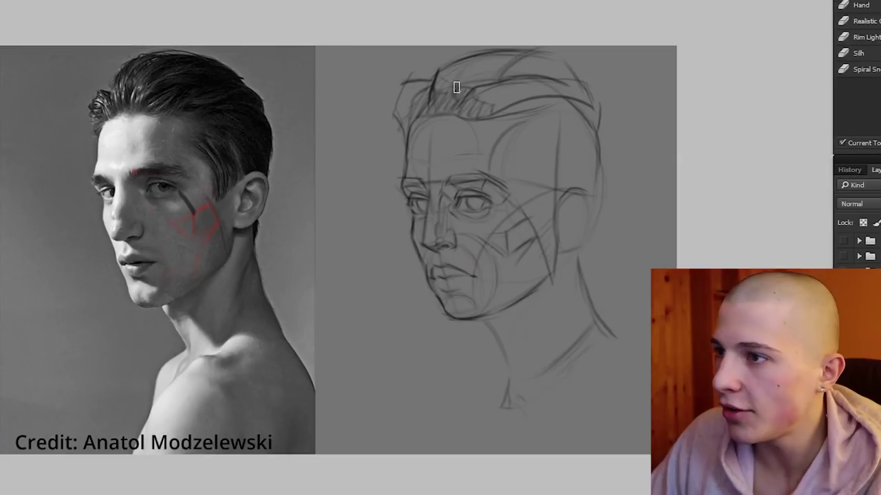
{"action": "key", "text": "b"}
{"action": "mouse_move", "coordinate": [434, 80]}
{"action": "left_mouse_down"}
{"action": "mouse_move", "coordinate": [456, 47]}
{"action": "mouse_move", "coordinate": [433, 64]}
{"action": "mouse_move", "coordinate": [473, 50]}
{"action": "mouse_move", "coordinate": [517, 56]}
{"action": "mouse_move", "coordinate": [483, 93]}
{"action": "mouse_move", "coordinate": [526, 62]}
{"action": "mouse_move", "coordinate": [549, 68]}
{"action": "mouse_move", "coordinate": [509, 75]}
{"action": "mouse_move", "coordinate": [566, 72]}
{"action": "left_mouse_up"}
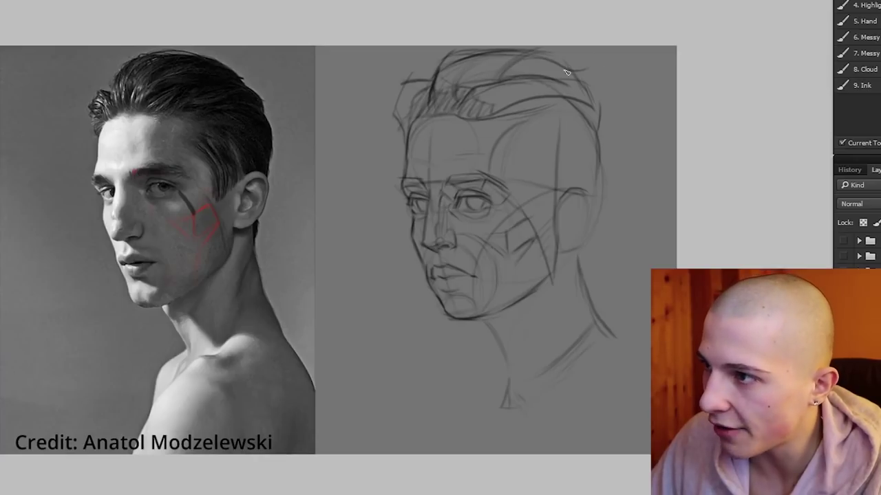
{"action": "scroll", "coordinate": [592, 69], "scroll_direction": "up", "scroll_amount": 1}
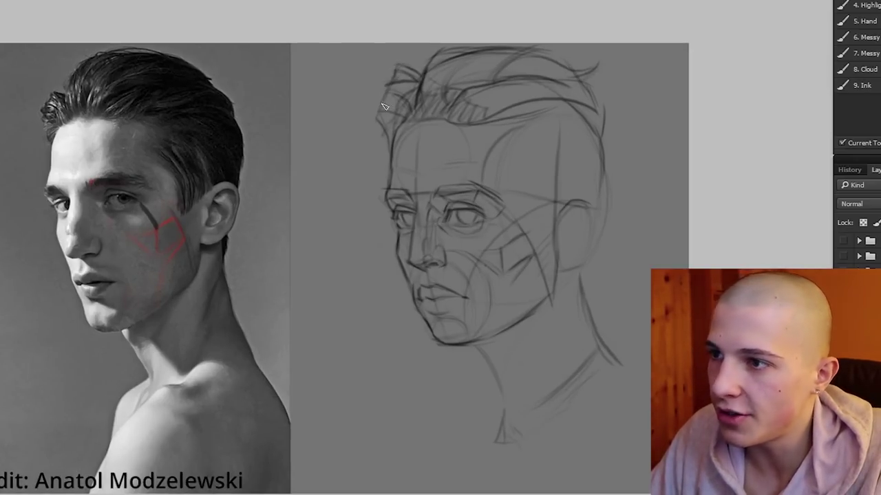
{"action": "left_click_drag", "start_coordinate": [392, 90], "coordinate": [383, 97]}
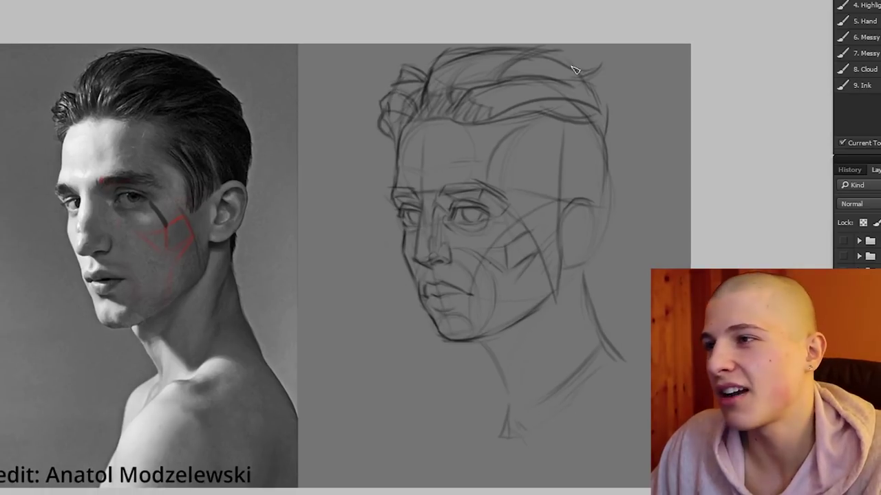
{"action": "left_click_drag", "start_coordinate": [595, 92], "coordinate": [607, 121]}
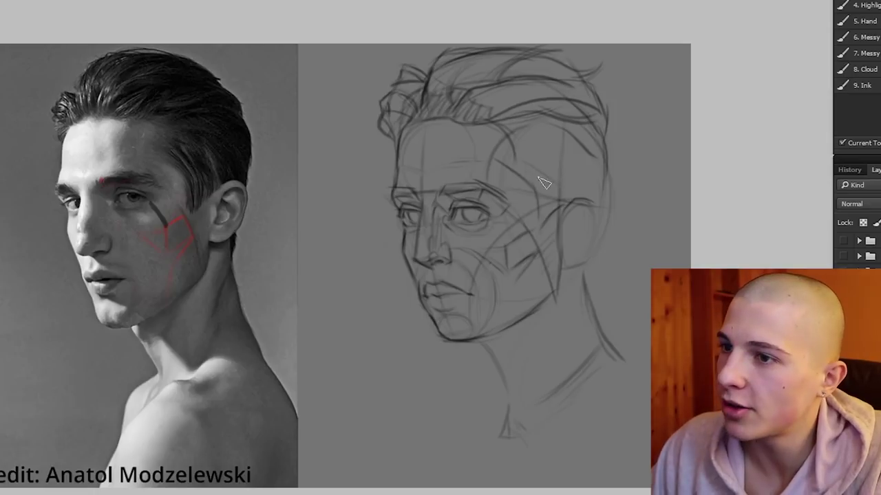
- Sketch the ear's outer contour, inner folds and rim, and run the neck lines down from the jaw
{"action": "mouse_move", "coordinate": [447, 194]}
{"action": "left_mouse_down"}
{"action": "mouse_move", "coordinate": [474, 186]}
{"action": "mouse_move", "coordinate": [477, 154]}
{"action": "mouse_move", "coordinate": [519, 183]}
{"action": "left_mouse_up"}
{"action": "key", "text": "ctrl+z"}
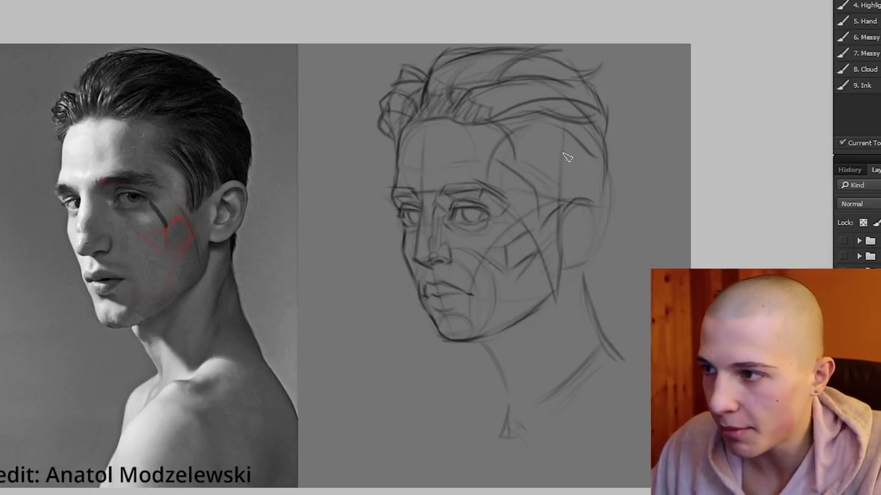
{"action": "mouse_move", "coordinate": [588, 193]}
{"action": "left_mouse_down"}
{"action": "mouse_move", "coordinate": [579, 255]}
{"action": "mouse_move", "coordinate": [566, 265]}
{"action": "left_mouse_up"}
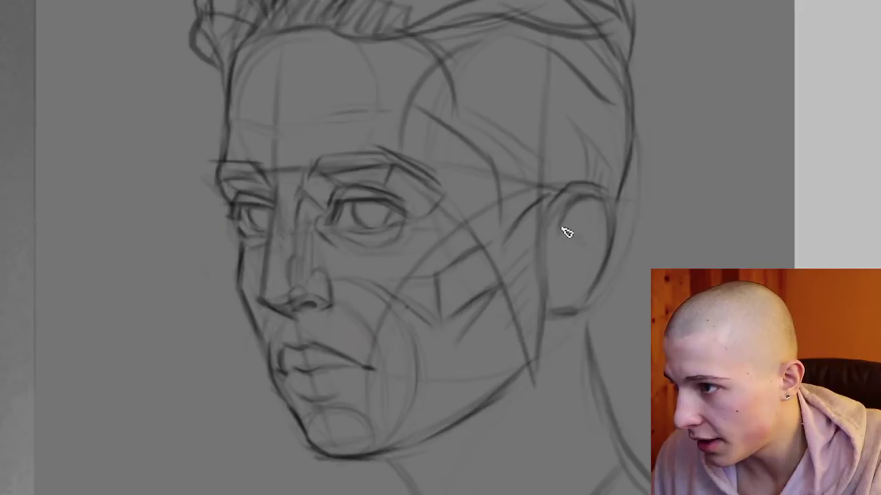
{"action": "mouse_move", "coordinate": [559, 227]}
{"action": "left_mouse_down"}
{"action": "mouse_move", "coordinate": [580, 232]}
{"action": "mouse_move", "coordinate": [551, 283]}
{"action": "mouse_move", "coordinate": [578, 232]}
{"action": "mouse_move", "coordinate": [536, 279]}
{"action": "mouse_move", "coordinate": [577, 266]}
{"action": "mouse_move", "coordinate": [555, 283]}
{"action": "mouse_move", "coordinate": [574, 244]}
{"action": "mouse_move", "coordinate": [549, 235]}
{"action": "mouse_move", "coordinate": [565, 275]}
{"action": "left_mouse_up"}
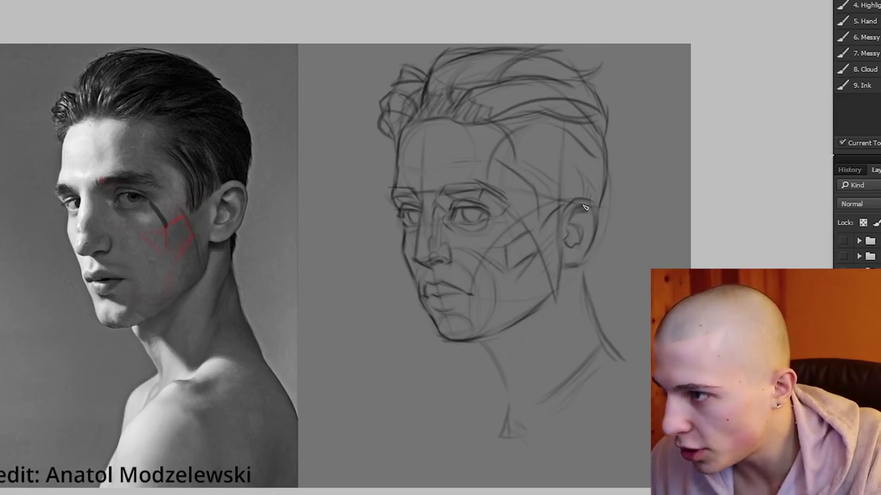
{"action": "left_click_drag", "start_coordinate": [590, 209], "coordinate": [593, 232]}
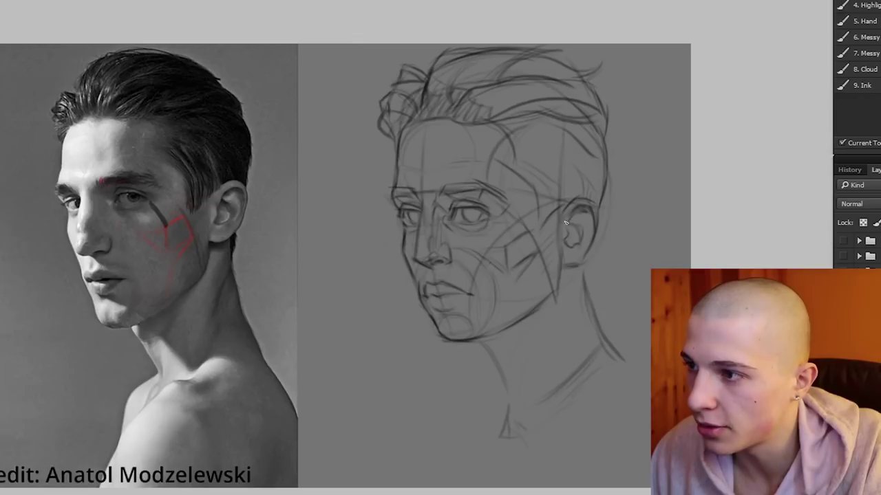
{"action": "left_click_drag", "start_coordinate": [543, 306], "coordinate": [521, 387]}
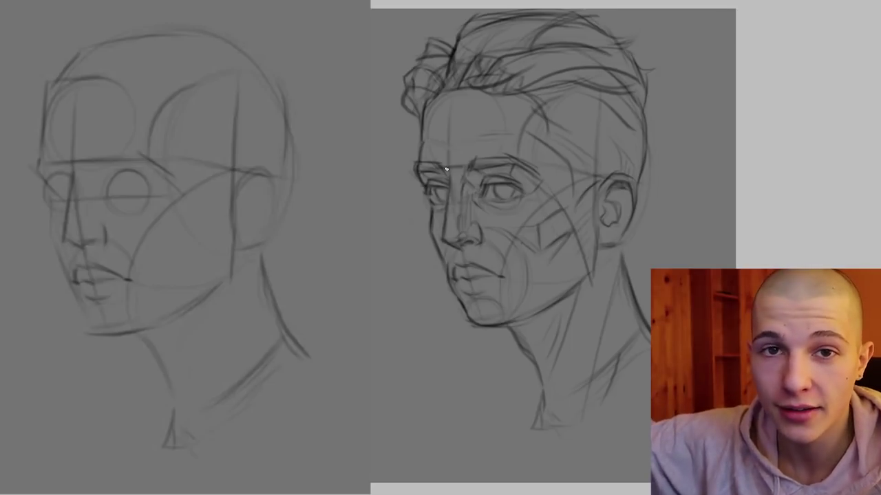
- Fade the construction and cheek plane lines across the face with the eraser
{"action": "key", "text": "e"}
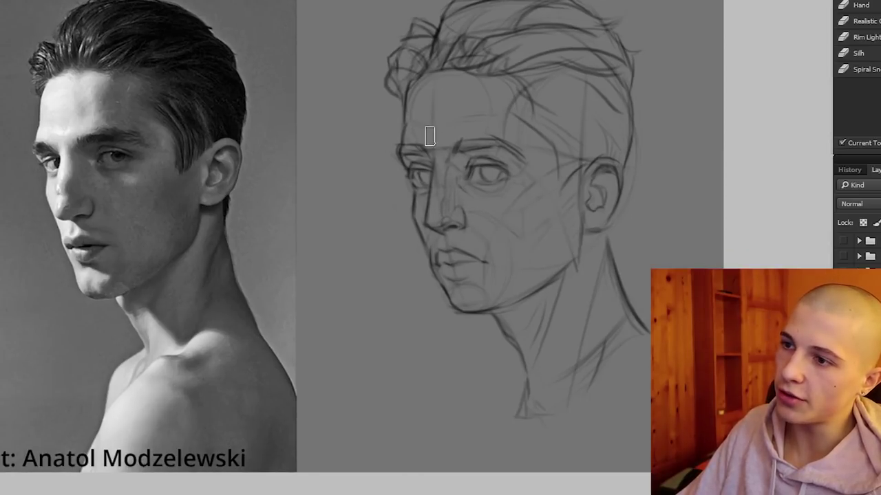
{"action": "key", "text": "b"}
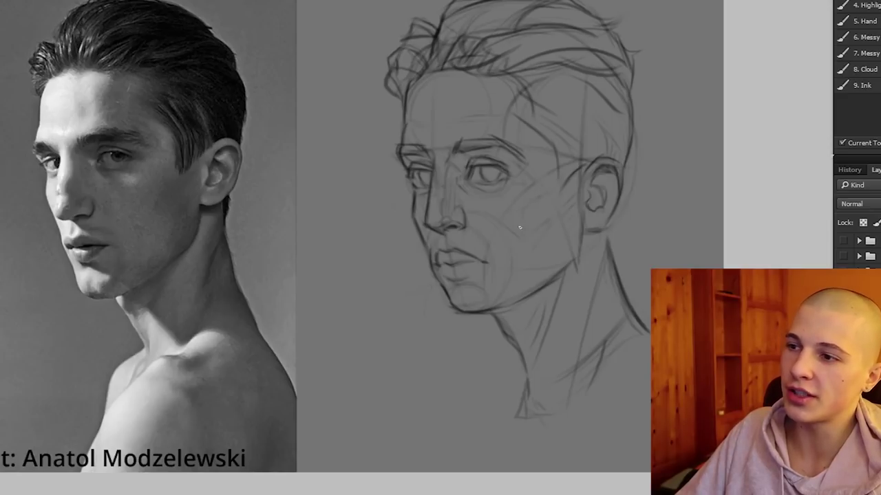
{"action": "scroll", "coordinate": [478, 228], "scroll_direction": "up", "scroll_amount": 1}
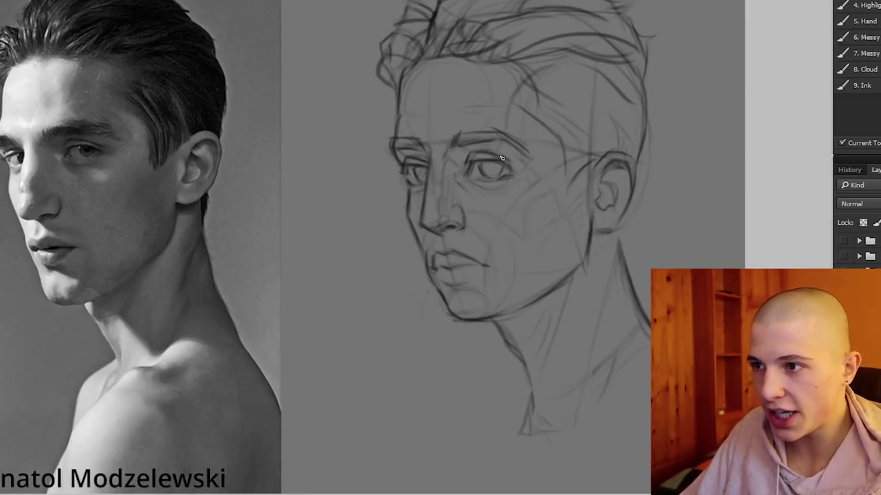
- Refine the near eye and eyebrow, cleaning up the inner end of the brow
{"action": "key", "text": "e"}
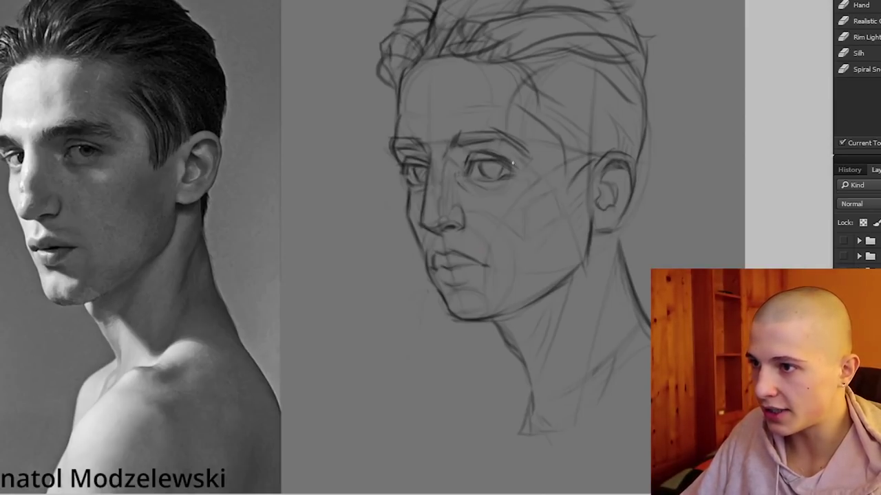
{"action": "key", "text": "l"}
{"action": "mouse_move", "coordinate": [453, 125]}
{"action": "left_mouse_down"}
{"action": "mouse_move", "coordinate": [446, 153]}
{"action": "mouse_move", "coordinate": [539, 155]}
{"action": "mouse_move", "coordinate": [516, 135]}
{"action": "mouse_move", "coordinate": [460, 114]}
{"action": "left_mouse_up"}
{"action": "key", "text": "ctrl+d"}
{"action": "key", "text": "e"}
{"action": "key", "text": "b"}
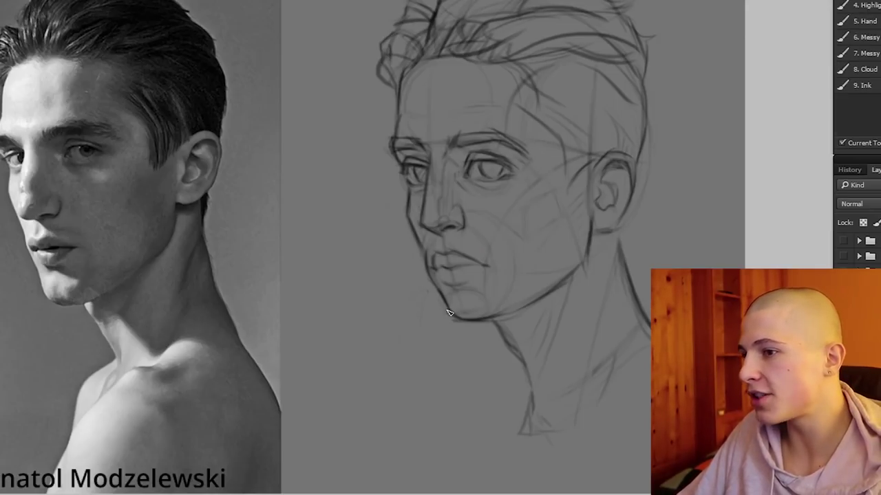
- Refine the far chin contour and the lips with alternating brush and eraser strokes
{"action": "key", "text": "e"}
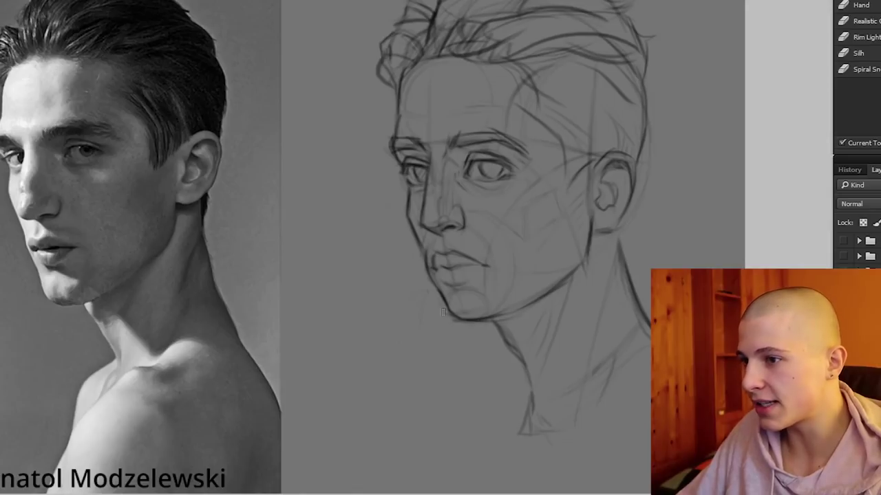
{"action": "key", "text": "b"}
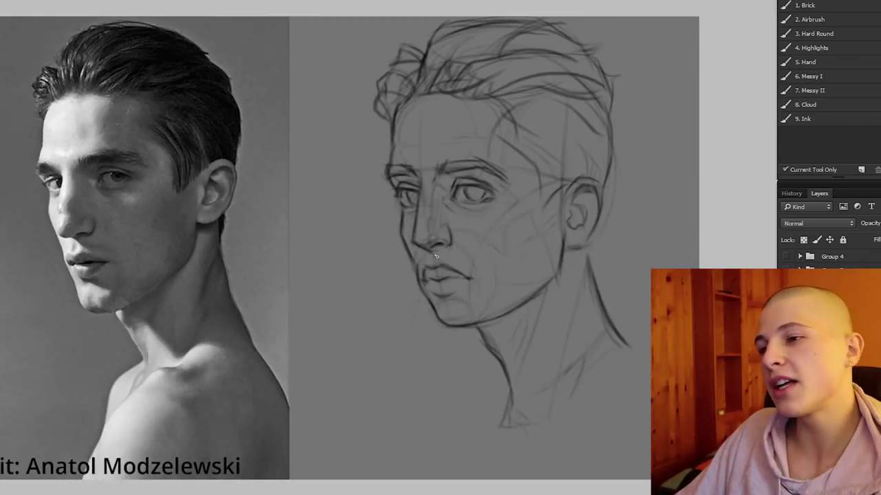
{"action": "key", "text": "e"}
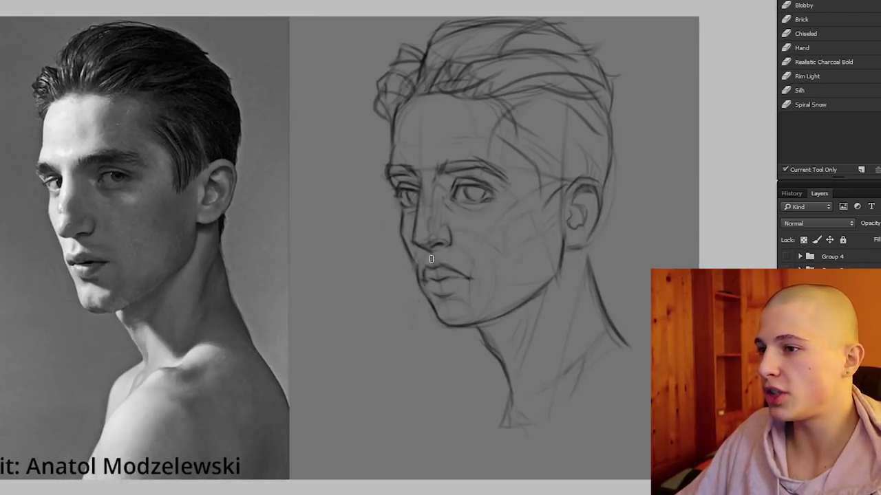
- Mark the shadow edges in red on the reference photo above and below the lips, on the neck, nose and forehead
{"action": "key", "text": "b"}
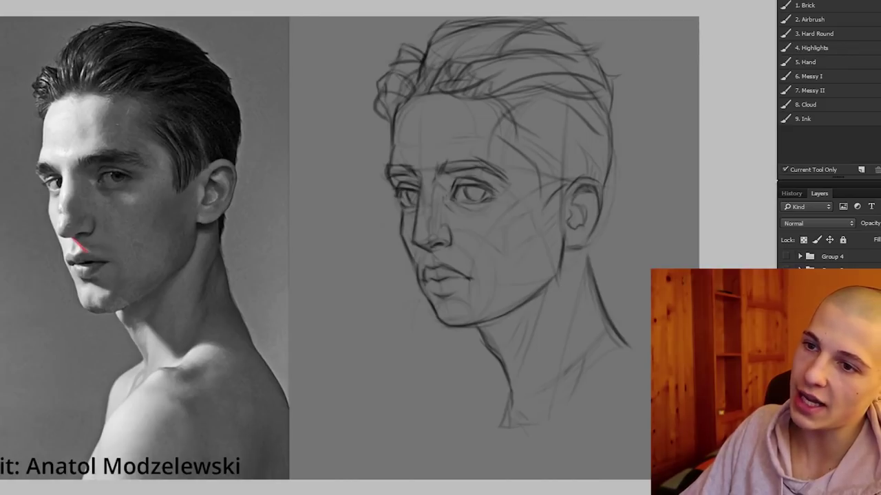
{"action": "left_click_drag", "start_coordinate": [79, 278], "coordinate": [108, 291]}
{"action": "left_click_drag", "start_coordinate": [174, 355], "coordinate": [144, 331]}
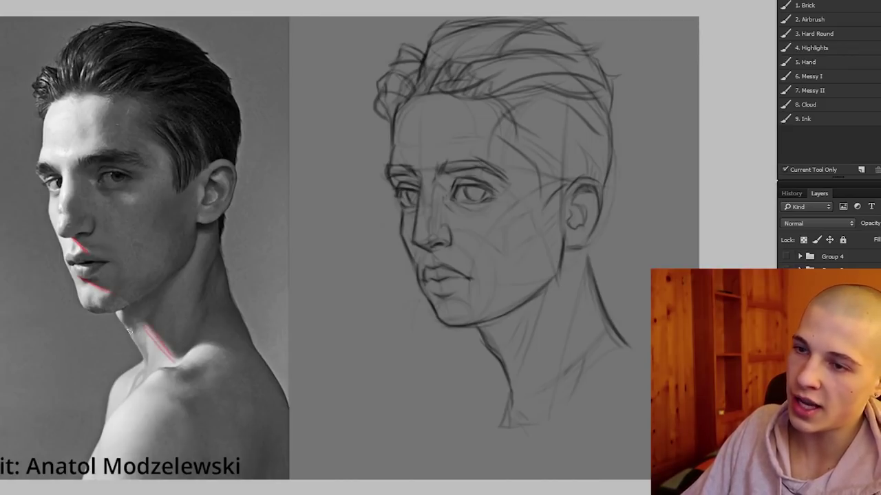
{"action": "left_click_drag", "start_coordinate": [71, 198], "coordinate": [66, 223]}
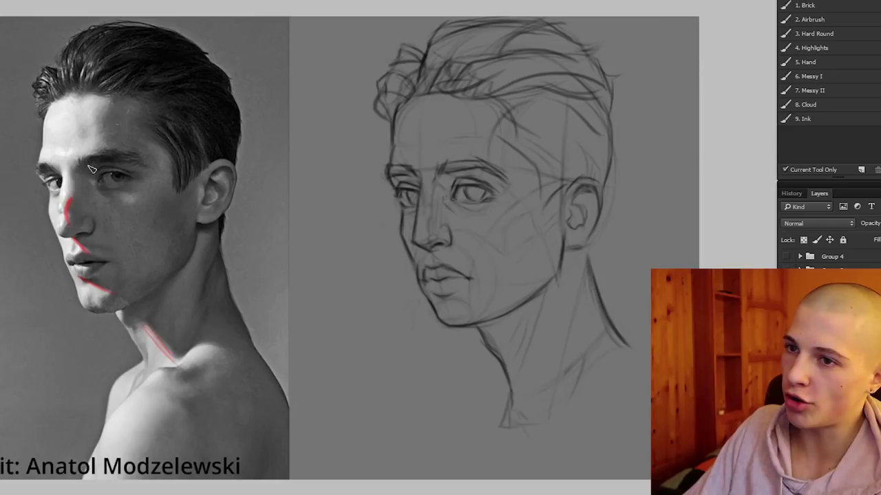
{"action": "left_click_drag", "start_coordinate": [105, 122], "coordinate": [98, 143]}
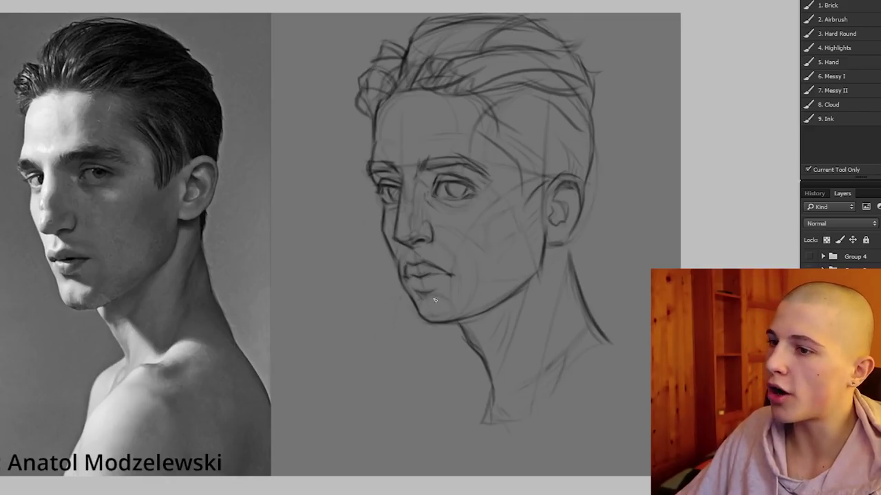
- Sketch the plane edge on the chin lightly and soften it with the eraser
{"action": "key", "text": "e"}
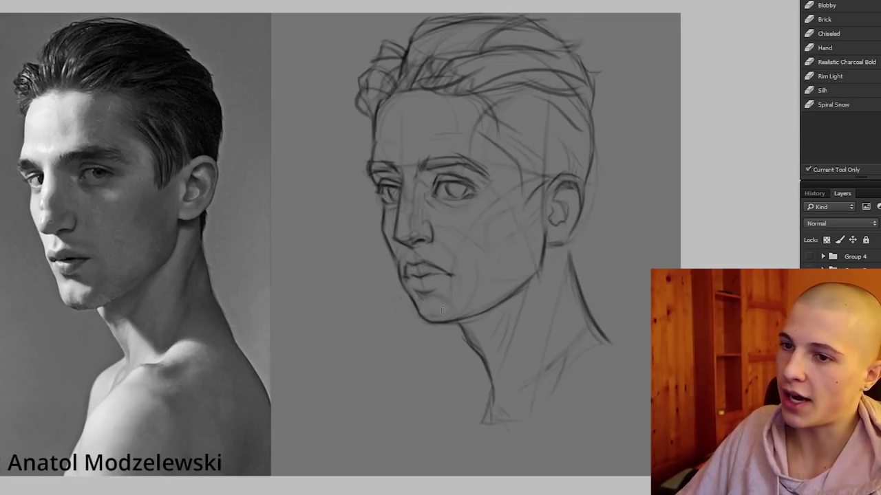
{"action": "key", "text": "b"}
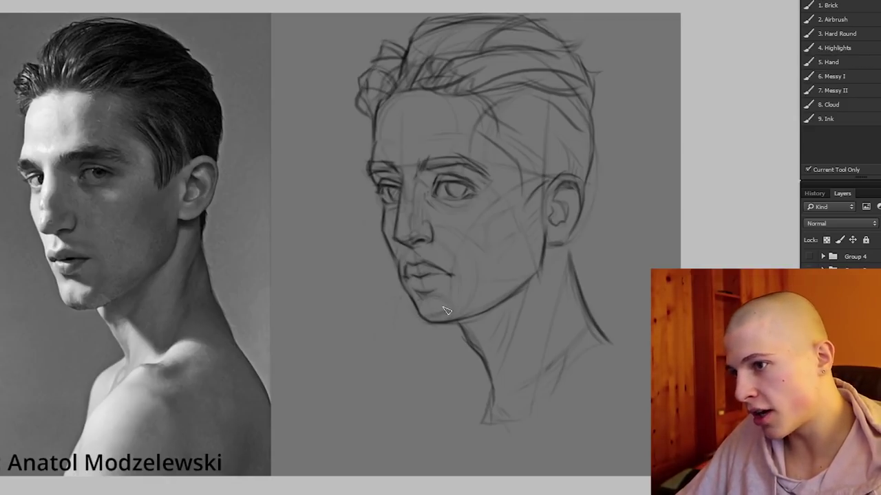
{"action": "key", "text": "e"}
- Draw a soft forehead plane edge above the near brow and refine the contour beside the far mouth corner
{"action": "key", "text": "b"}
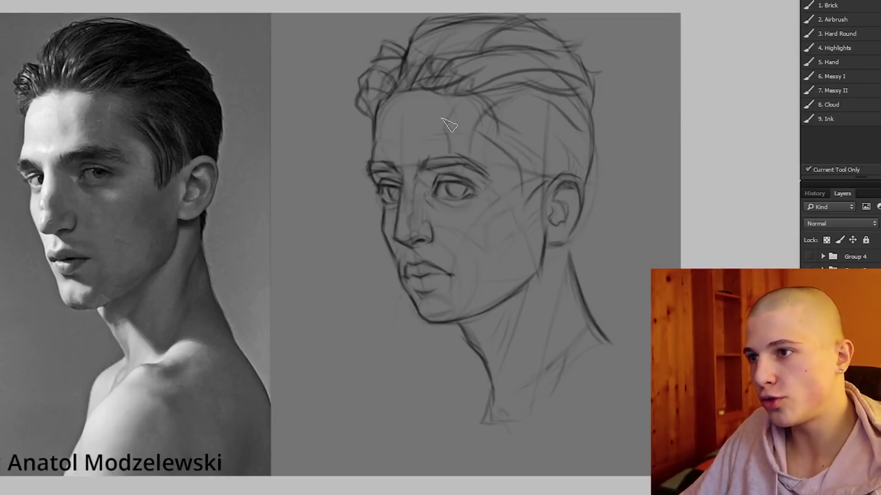
{"action": "key", "text": "e"}
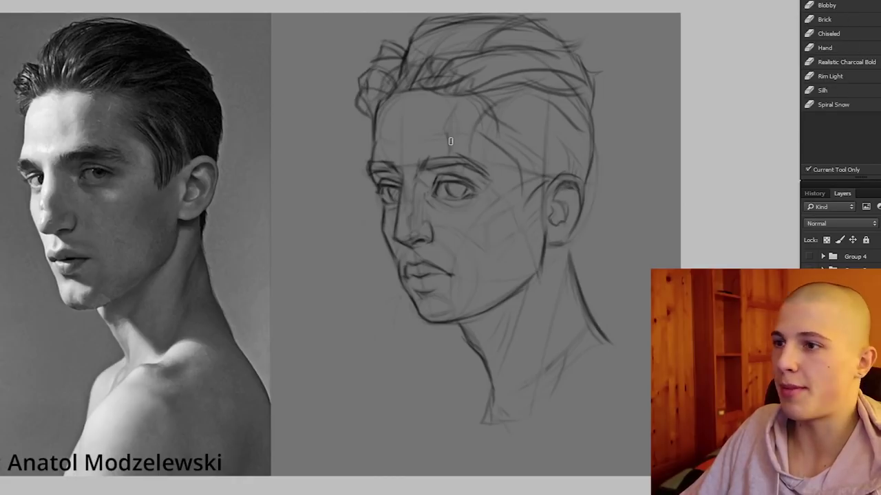
{"action": "key", "text": "b"}
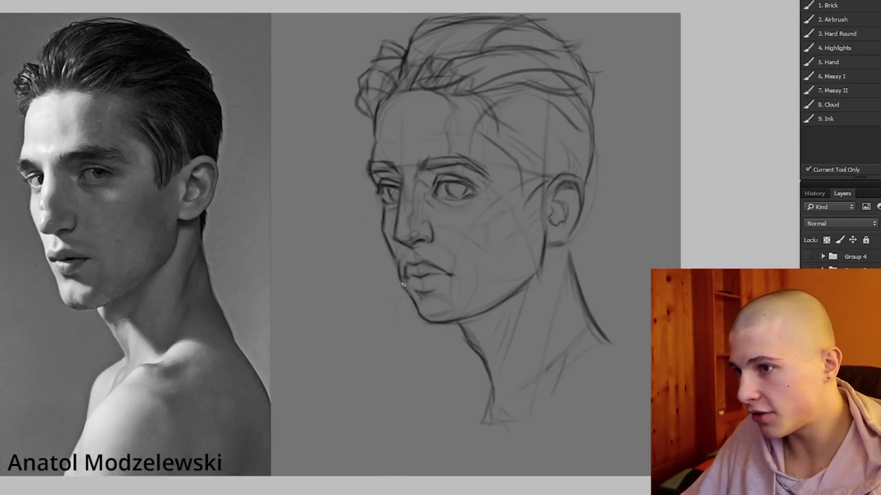
{"action": "key", "text": "e"}
- Define the sideburn, earlobe and nape lines, and darken the front neck contour beneath the chin
{"action": "key", "text": "b"}
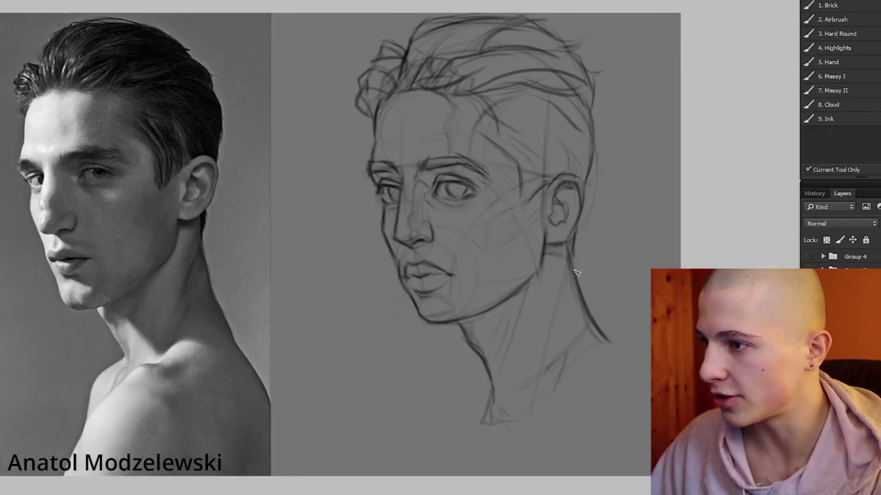
{"action": "left_click_drag", "start_coordinate": [473, 319], "coordinate": [485, 345]}
{"action": "left_click", "coordinate": [485, 344]}
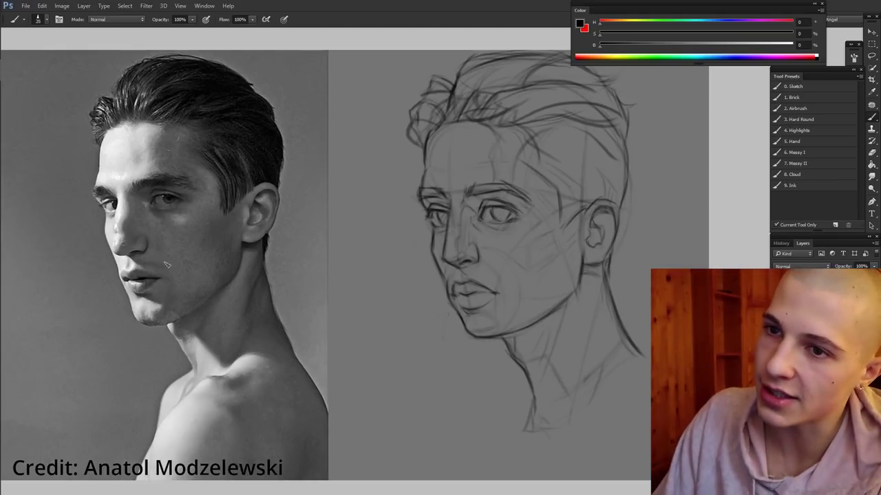
- Circle the area between nose and upper lip in red on the reference photo, and return to black for the drawing
{"action": "key", "text": "x"}
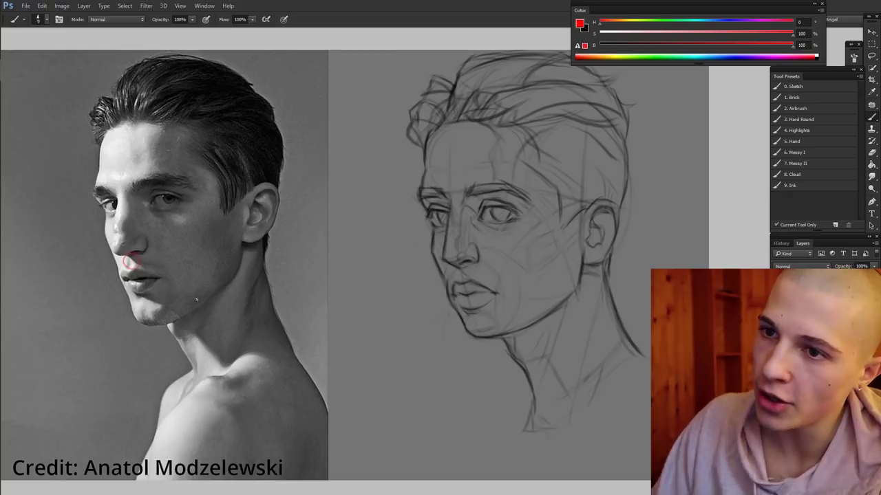
{"action": "key", "text": "x"}
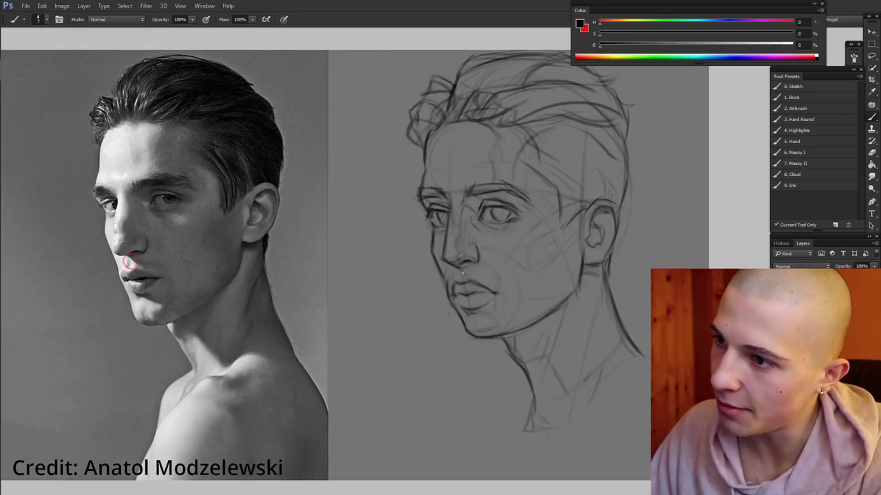
- Adjust the brush size to 100 px and sketch a faint black shoulder line at the base of the neck
{"action": "key", "text": "x"}
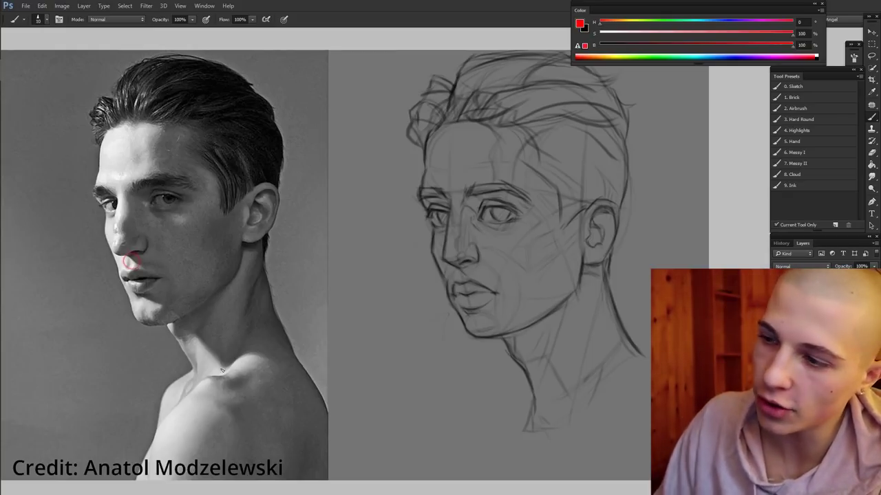
{"action": "key", "text": "bracketright"}
{"action": "key", "text": "bracketright"}
{"action": "key", "text": "bracketright"}
{"action": "key", "text": "bracketright"}
{"action": "key", "text": "bracketright"}
{"action": "key", "text": "bracketright"}
{"action": "key", "text": "bracketright"}
{"action": "key", "text": "bracketright"}
{"action": "key", "text": "bracketright"}
{"action": "key", "text": "bracketright"}
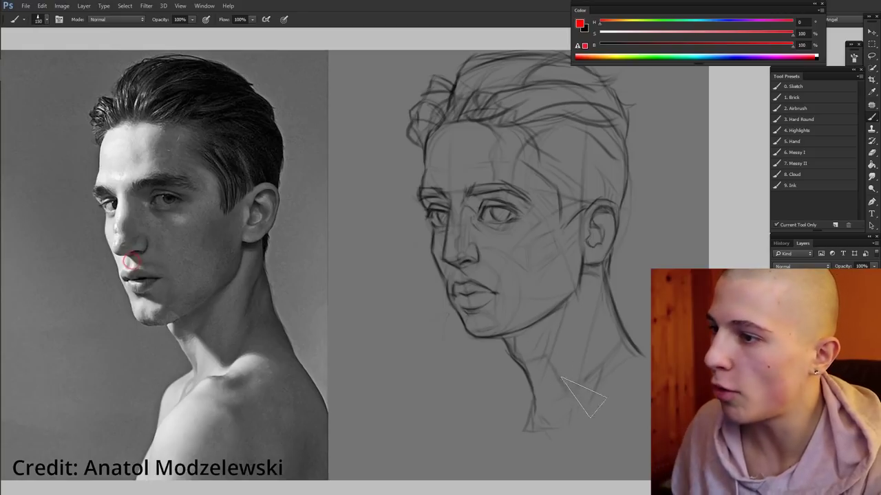
{"action": "key", "text": "bracketleft"}
{"action": "key", "text": "bracketleft"}
{"action": "key", "text": "bracketleft"}
{"action": "key", "text": "bracketleft"}
{"action": "key", "text": "x"}
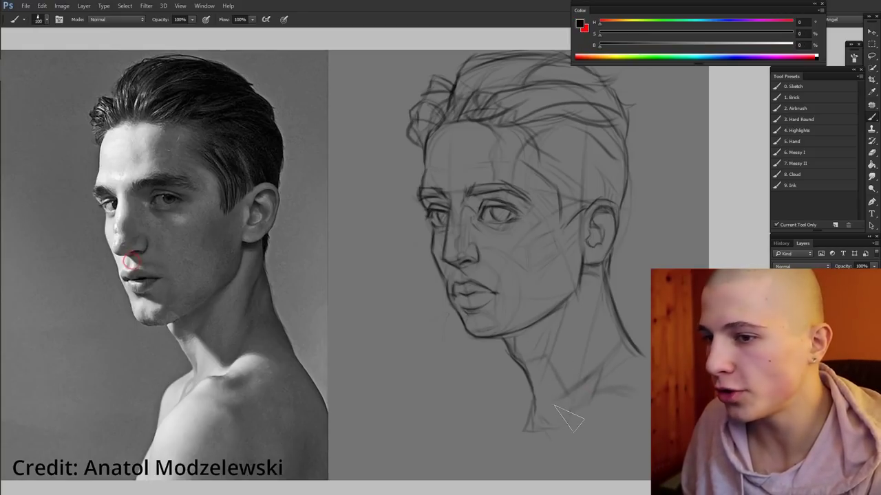
- Reduce the brush size and lightly sketch the collarbone lines beneath the neck
{"action": "key", "text": "bracketleft"}
{"action": "left_click_drag", "start_coordinate": [567, 413], "coordinate": [530, 439]}
{"action": "key", "text": "bracketleft"}
{"action": "key", "text": "bracketleft"}
{"action": "key", "text": "bracketleft"}
{"action": "key", "text": "bracketleft"}
{"action": "left_click_drag", "start_coordinate": [558, 414], "coordinate": [590, 410]}
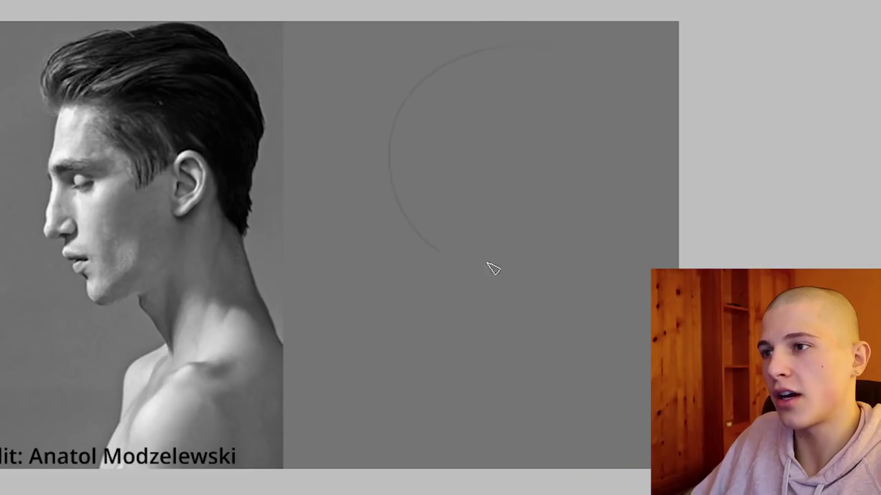
- Sketch the profile head's large cranium circle with a smaller side-plane circle inside, and add the front face line
{"action": "mouse_move", "coordinate": [491, 266]}
{"action": "left_mouse_down"}
{"action": "mouse_move", "coordinate": [419, 94]}
{"action": "mouse_move", "coordinate": [393, 214]}
{"action": "left_mouse_up"}
{"action": "left_click_drag", "start_coordinate": [387, 122], "coordinate": [439, 293]}
{"action": "mouse_move", "coordinate": [530, 240]}
{"action": "left_mouse_down"}
{"action": "mouse_move", "coordinate": [483, 225]}
{"action": "mouse_move", "coordinate": [582, 110]}
{"action": "mouse_move", "coordinate": [438, 215]}
{"action": "mouse_move", "coordinate": [585, 143]}
{"action": "left_mouse_up"}
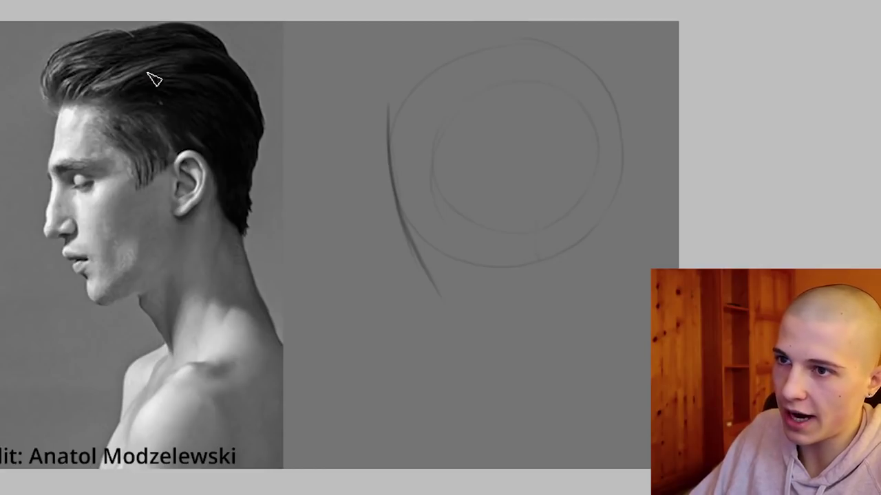
- Draw the vertical line through the side plane down to the jaw, and sketch the jawline and upper ear curve
{"action": "left_click_drag", "start_coordinate": [529, 108], "coordinate": [528, 256]}
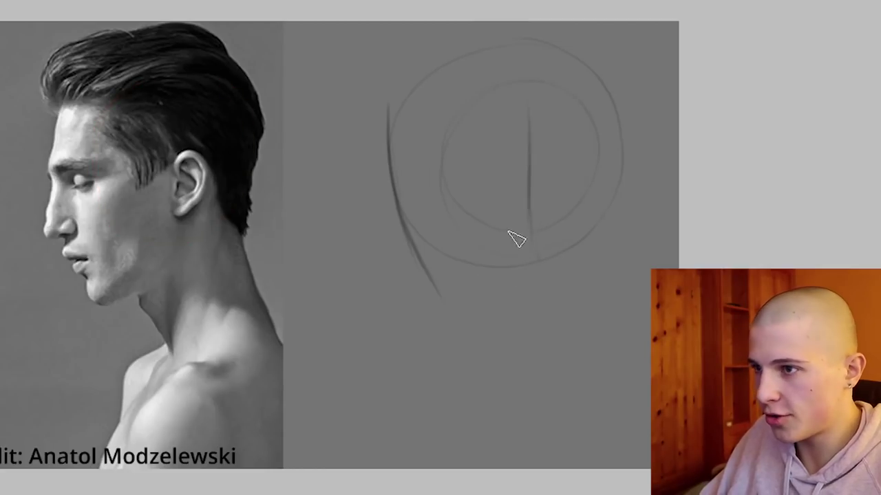
{"action": "left_click_drag", "start_coordinate": [527, 224], "coordinate": [527, 274]}
{"action": "left_click_drag", "start_coordinate": [518, 289], "coordinate": [447, 316]}
{"action": "mouse_move", "coordinate": [553, 160]}
{"action": "left_mouse_down"}
{"action": "mouse_move", "coordinate": [522, 173]}
{"action": "mouse_move", "coordinate": [556, 201]}
{"action": "mouse_move", "coordinate": [537, 218]}
{"action": "left_mouse_up"}
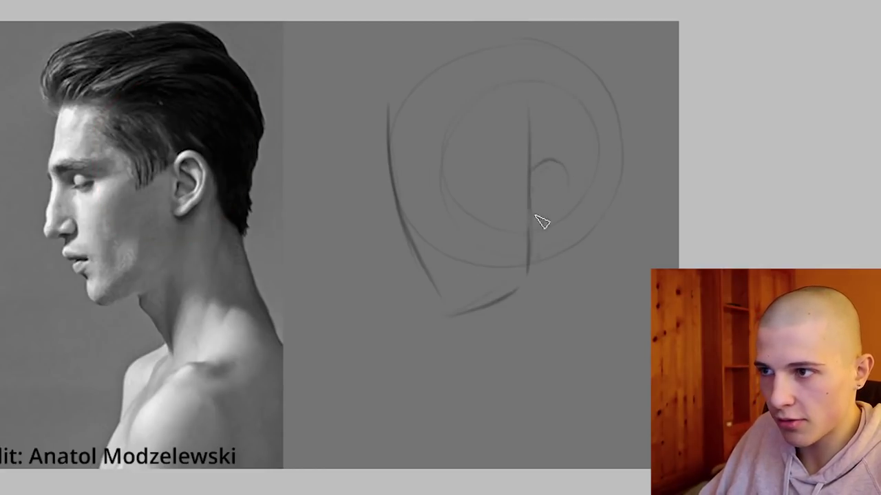
- Sketch the brow line with a guide across to the ear, and block in the angular eye socket
{"action": "left_click_drag", "start_coordinate": [425, 168], "coordinate": [392, 176]}
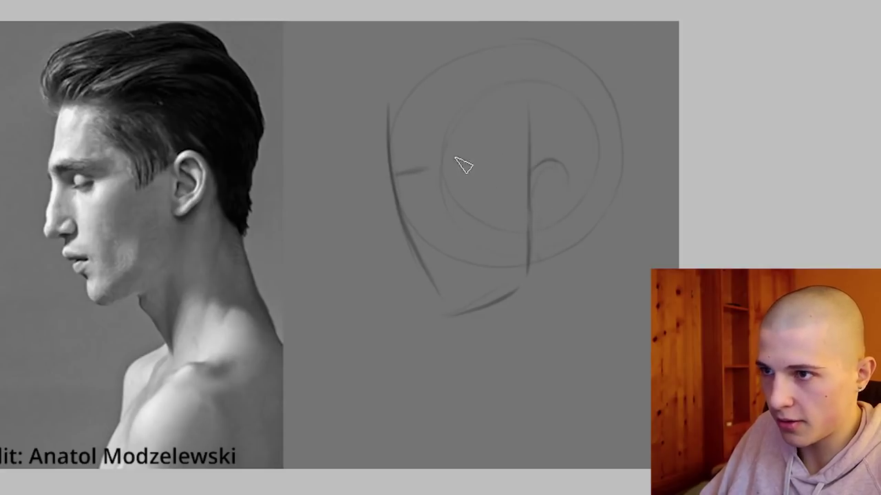
{"action": "left_click_drag", "start_coordinate": [462, 163], "coordinate": [589, 161]}
{"action": "left_click_drag", "start_coordinate": [375, 176], "coordinate": [417, 211]}
{"action": "mouse_move", "coordinate": [406, 164]}
{"action": "left_mouse_down"}
{"action": "mouse_move", "coordinate": [448, 190]}
{"action": "mouse_move", "coordinate": [415, 214]}
{"action": "left_mouse_up"}
- Mark the nose base and rounded mouth area, and sweep the cheekbone curve down toward the mouth
{"action": "left_click_drag", "start_coordinate": [389, 242], "coordinate": [424, 245]}
{"action": "left_click_drag", "start_coordinate": [407, 250], "coordinate": [442, 302]}
{"action": "left_click_drag", "start_coordinate": [506, 173], "coordinate": [452, 242]}
{"action": "mouse_move", "coordinate": [476, 195]}
{"action": "left_mouse_down"}
{"action": "mouse_move", "coordinate": [454, 236]}
{"action": "mouse_move", "coordinate": [451, 275]}
{"action": "left_mouse_up"}
- Sketch the front and back neck contours, and add the curved temple line rising above the brow
{"action": "left_click_drag", "start_coordinate": [494, 305], "coordinate": [538, 381]}
{"action": "left_click_drag", "start_coordinate": [502, 304], "coordinate": [535, 358]}
{"action": "left_click_drag", "start_coordinate": [551, 333], "coordinate": [547, 388]}
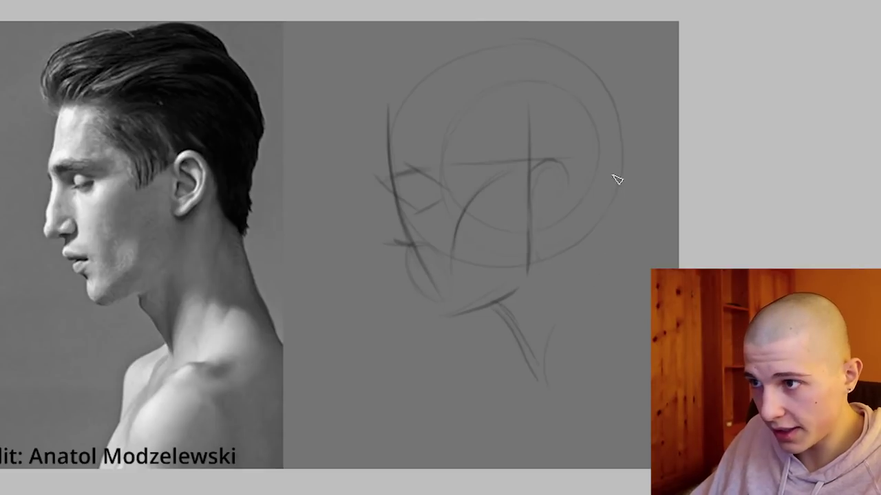
{"action": "left_click_drag", "start_coordinate": [595, 210], "coordinate": [610, 312]}
{"action": "left_click_drag", "start_coordinate": [599, 203], "coordinate": [635, 324]}
{"action": "left_click_drag", "start_coordinate": [421, 161], "coordinate": [455, 82]}
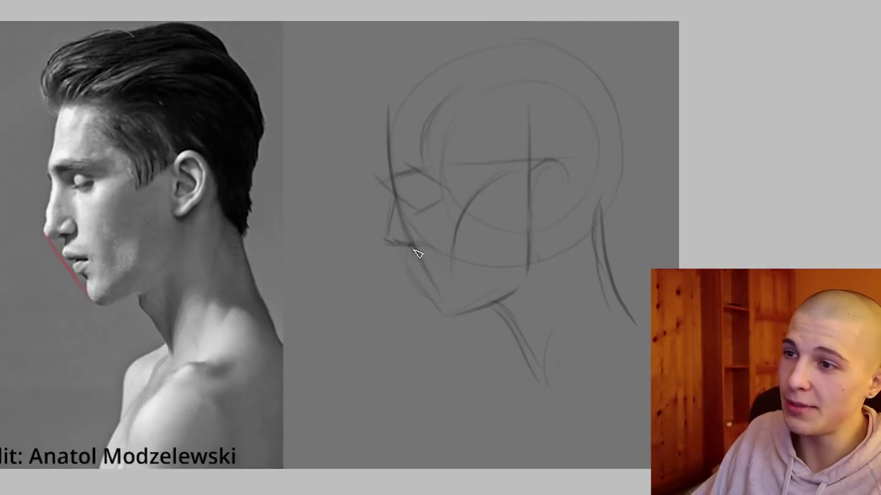
{"action": "mouse_move", "coordinate": [415, 257]}
{"action": "left_mouse_down"}
{"action": "mouse_move", "coordinate": [406, 280]}
{"action": "mouse_move", "coordinate": [426, 270]}
{"action": "left_mouse_up"}
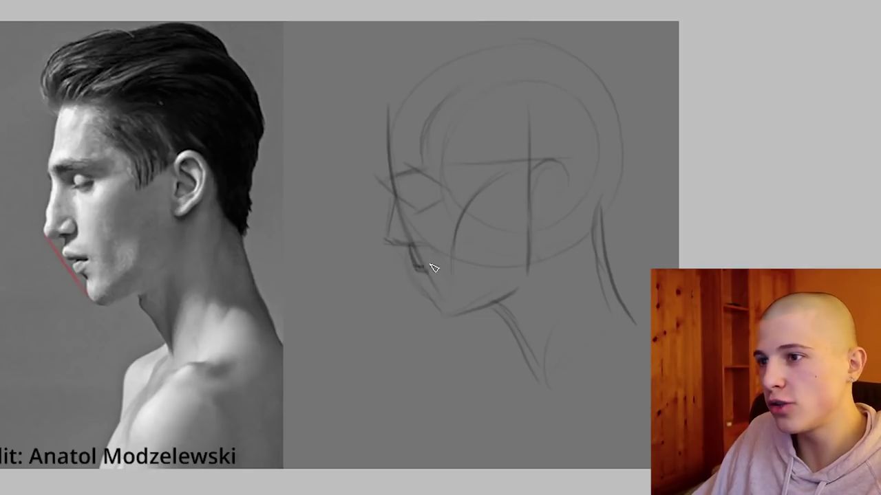
{"action": "left_click_drag", "start_coordinate": [415, 269], "coordinate": [436, 264]}
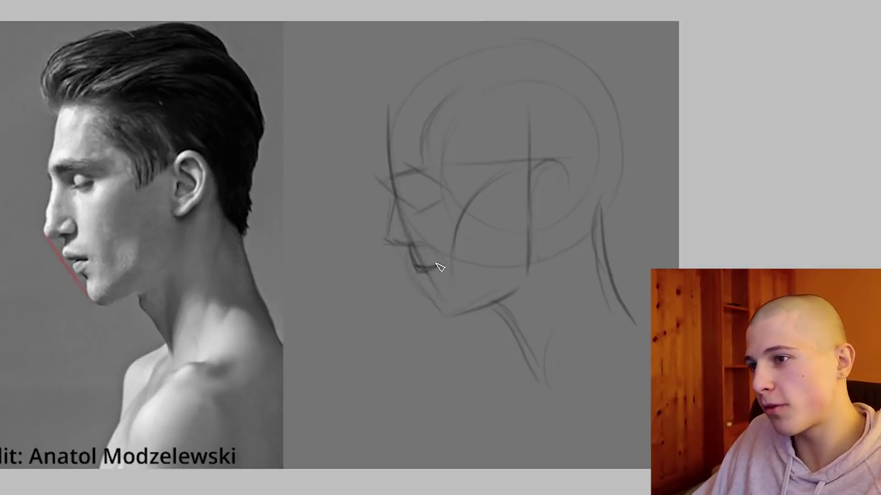
{"action": "key", "text": "ctrl+z"}
{"action": "key", "text": "ctrl+z"}
{"action": "key", "text": "ctrl+z"}
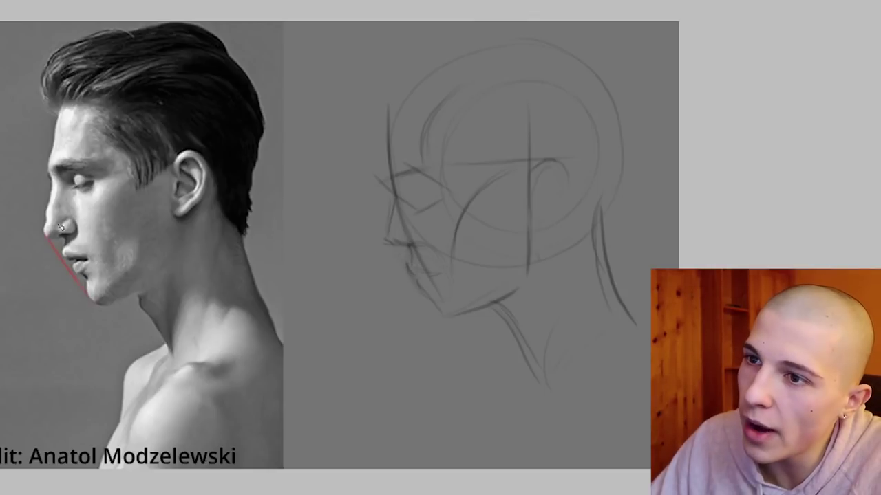
- Mark the mouth area on the reference photo and sketch the round eyeball inside the profile's eye socket
{"action": "mouse_move", "coordinate": [97, 258]}
{"action": "left_mouse_down"}
{"action": "mouse_move", "coordinate": [106, 261]}
{"action": "mouse_move", "coordinate": [78, 276]}
{"action": "left_mouse_up"}
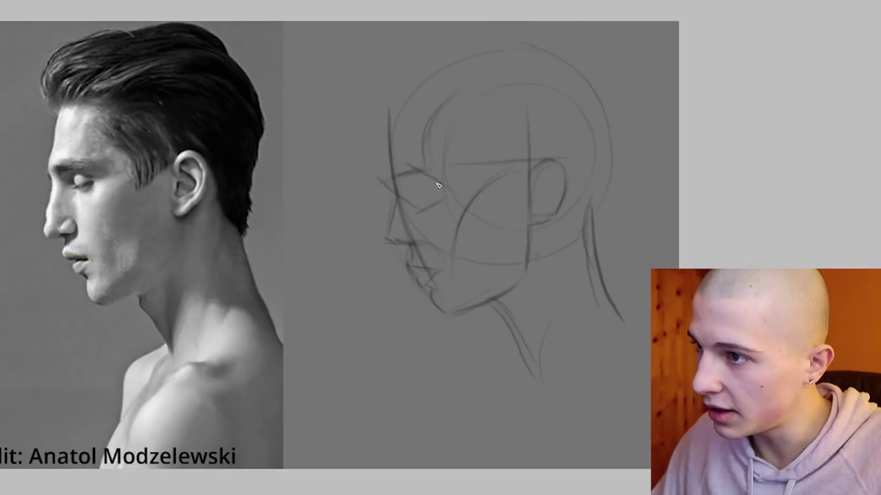
{"action": "mouse_move", "coordinate": [408, 191]}
{"action": "left_mouse_down"}
{"action": "mouse_move", "coordinate": [427, 177]}
{"action": "mouse_move", "coordinate": [431, 199]}
{"action": "mouse_move", "coordinate": [409, 183]}
{"action": "mouse_move", "coordinate": [427, 177]}
{"action": "mouse_move", "coordinate": [425, 205]}
{"action": "mouse_move", "coordinate": [408, 183]}
{"action": "mouse_move", "coordinate": [432, 183]}
{"action": "mouse_move", "coordinate": [430, 197]}
{"action": "mouse_move", "coordinate": [406, 196]}
{"action": "mouse_move", "coordinate": [420, 178]}
{"action": "mouse_move", "coordinate": [389, 177]}
{"action": "mouse_move", "coordinate": [412, 176]}
{"action": "left_mouse_up"}
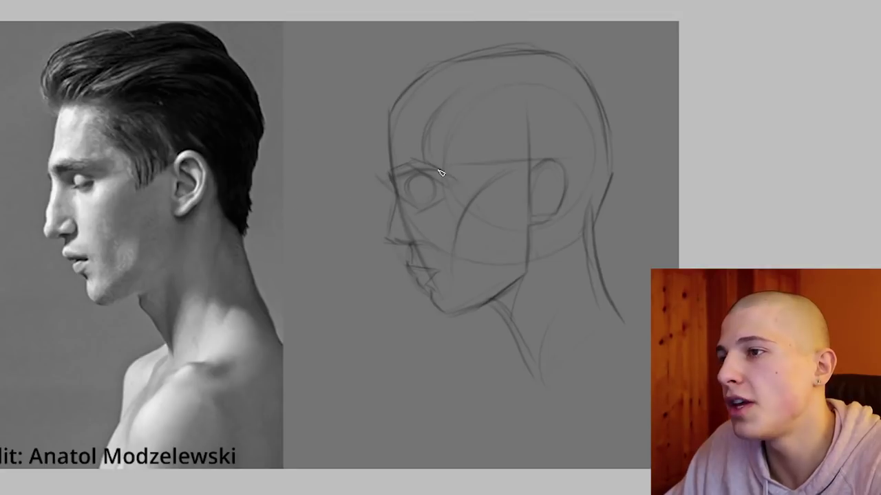
- Draw the plane line from eye socket to jaw corner, hatch before the ear, and outline the four-sided cheekbone plane
{"action": "mouse_move", "coordinate": [439, 169]}
{"action": "left_mouse_down"}
{"action": "mouse_move", "coordinate": [492, 218]}
{"action": "mouse_move", "coordinate": [455, 179]}
{"action": "left_mouse_up"}
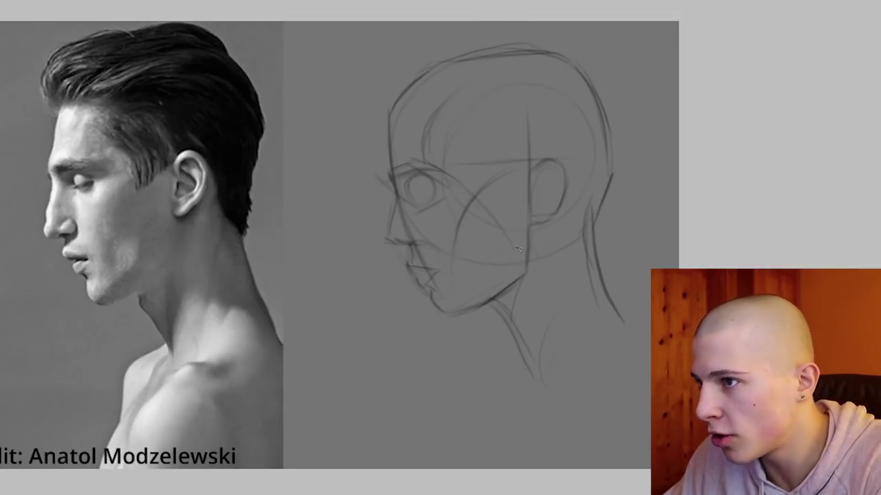
{"action": "left_click_drag", "start_coordinate": [523, 199], "coordinate": [503, 226]}
{"action": "mouse_move", "coordinate": [521, 211]}
{"action": "left_mouse_down"}
{"action": "mouse_move", "coordinate": [508, 234]}
{"action": "mouse_move", "coordinate": [514, 245]}
{"action": "left_mouse_up"}
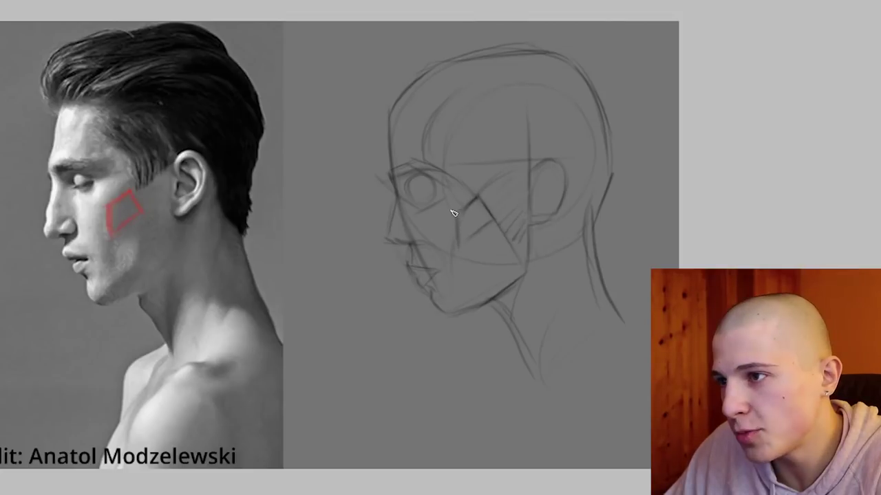
{"action": "left_click_drag", "start_coordinate": [459, 216], "coordinate": [458, 244]}
{"action": "left_click_drag", "start_coordinate": [493, 220], "coordinate": [465, 238]}
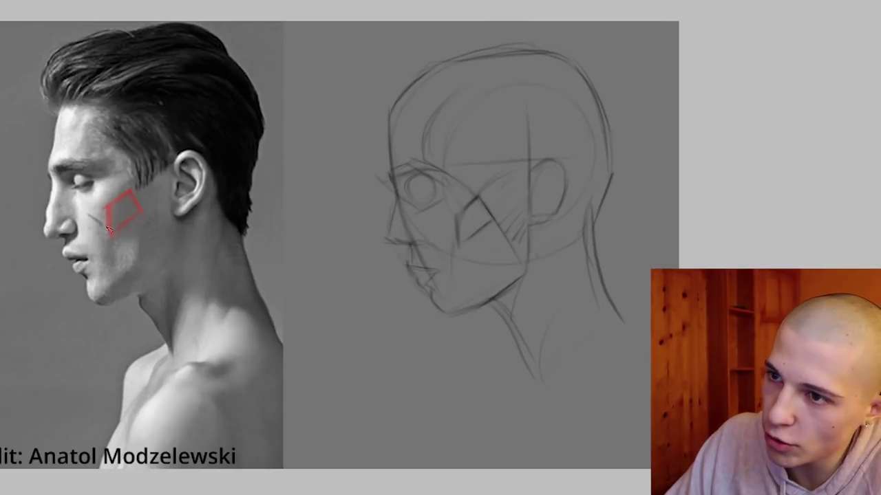
- Mark the triangular front cheek plane and mouth folds in red on the photo, and copy the triangle onto the drawing
{"action": "key", "text": "ctrl+z"}
{"action": "left_click_drag", "start_coordinate": [84, 214], "coordinate": [108, 206]}
{"action": "mouse_move", "coordinate": [435, 222]}
{"action": "left_mouse_down"}
{"action": "mouse_move", "coordinate": [457, 218]}
{"action": "mouse_move", "coordinate": [457, 241]}
{"action": "left_mouse_up"}
{"action": "left_click_drag", "start_coordinate": [88, 236], "coordinate": [98, 273]}
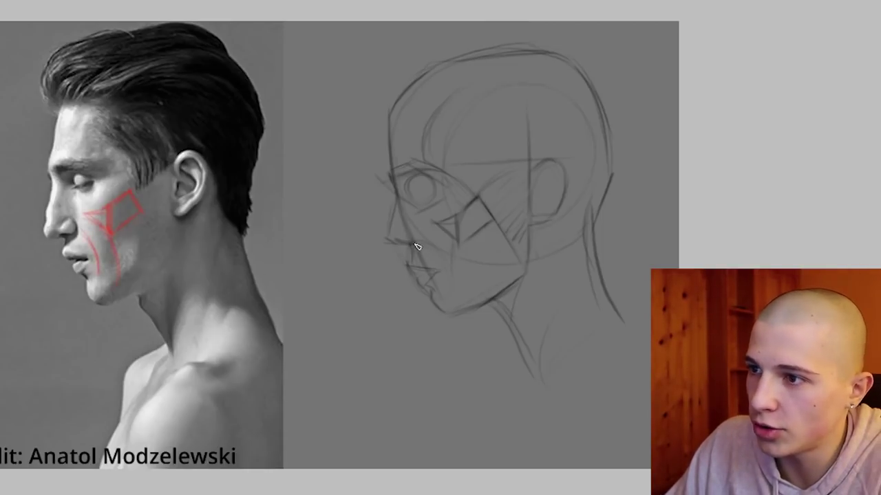
- Sketch the curved cheek folds beside the mouth and the lowered eyelid across the profile's eyeball
{"action": "left_click_drag", "start_coordinate": [446, 274], "coordinate": [459, 232]}
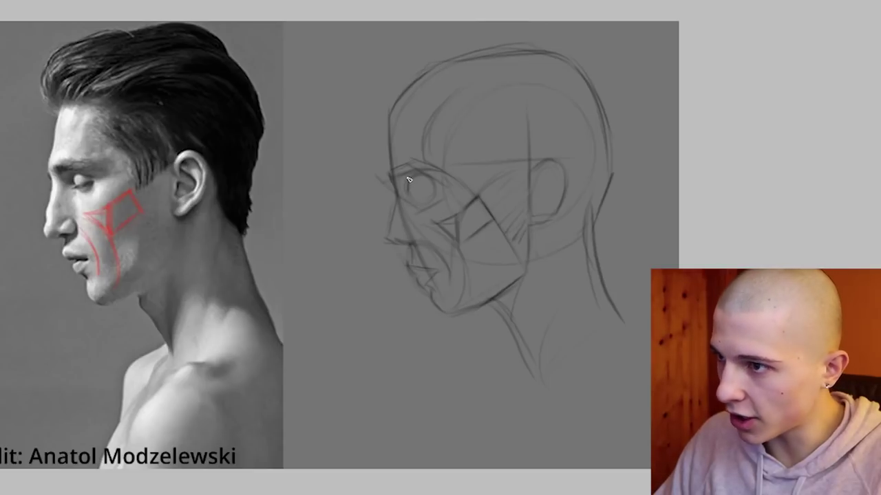
{"action": "mouse_move", "coordinate": [408, 195]}
{"action": "left_mouse_down"}
{"action": "mouse_move", "coordinate": [431, 192]}
{"action": "mouse_move", "coordinate": [425, 197]}
{"action": "left_mouse_up"}
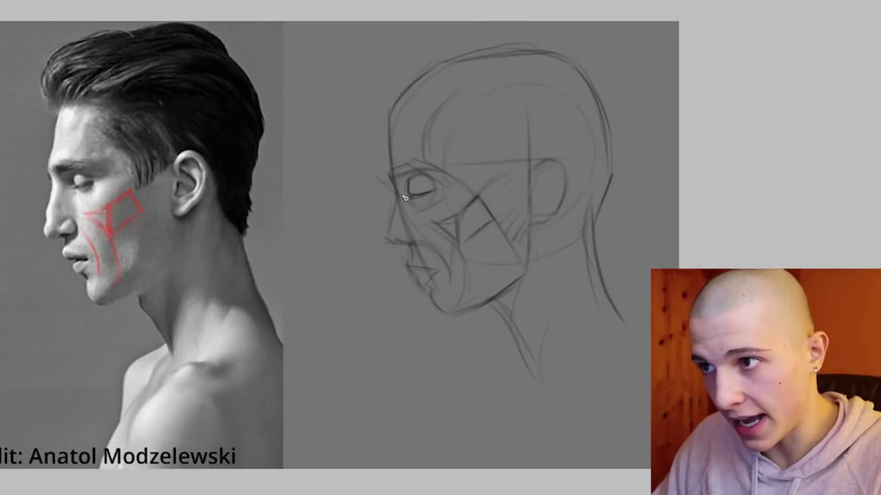
- Sketch a separate side-view eye in front of the face, with an eyeball circle, eyelids and iris
{"action": "left_click_drag", "start_coordinate": [303, 152], "coordinate": [342, 163]}
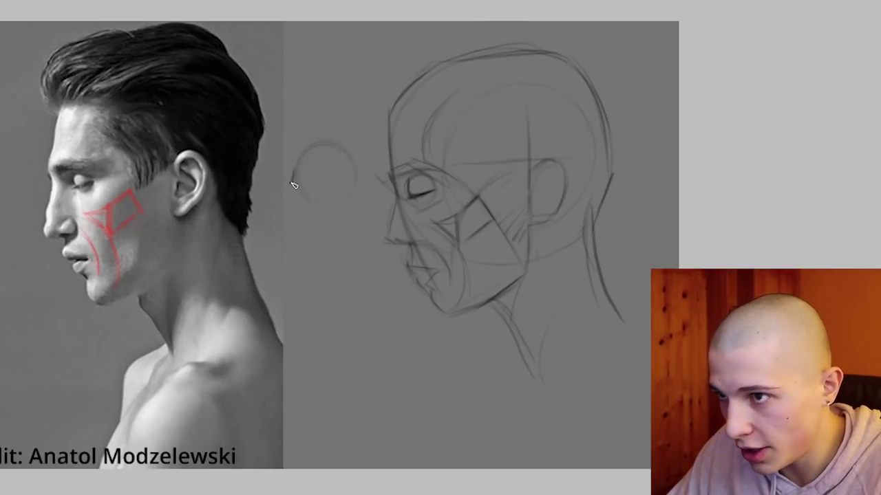
{"action": "mouse_move", "coordinate": [338, 169]}
{"action": "left_mouse_down"}
{"action": "mouse_move", "coordinate": [282, 163]}
{"action": "mouse_move", "coordinate": [356, 180]}
{"action": "left_mouse_up"}
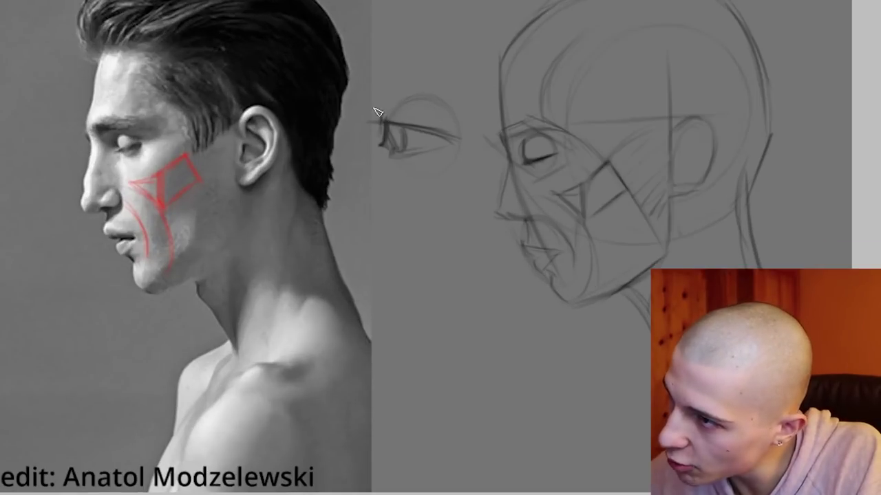
{"action": "mouse_move", "coordinate": [380, 112]}
{"action": "left_mouse_down"}
{"action": "mouse_move", "coordinate": [437, 123]}
{"action": "mouse_move", "coordinate": [386, 125]}
{"action": "mouse_move", "coordinate": [382, 145]}
{"action": "mouse_move", "coordinate": [385, 110]}
{"action": "left_mouse_up"}
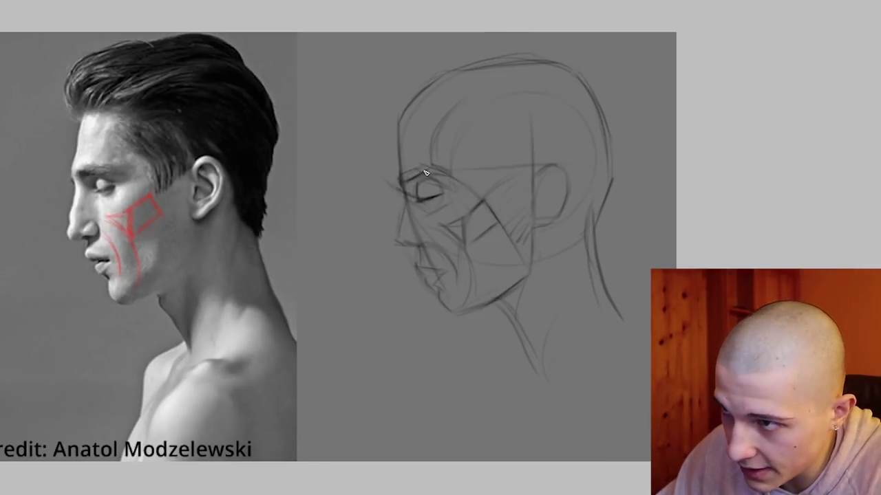
- Define the outer eye socket corner and nose bridge, and darken the nostril wing and upper lip profile
{"action": "left_click_drag", "start_coordinate": [459, 179], "coordinate": [450, 193]}
{"action": "left_click_drag", "start_coordinate": [406, 197], "coordinate": [398, 223]}
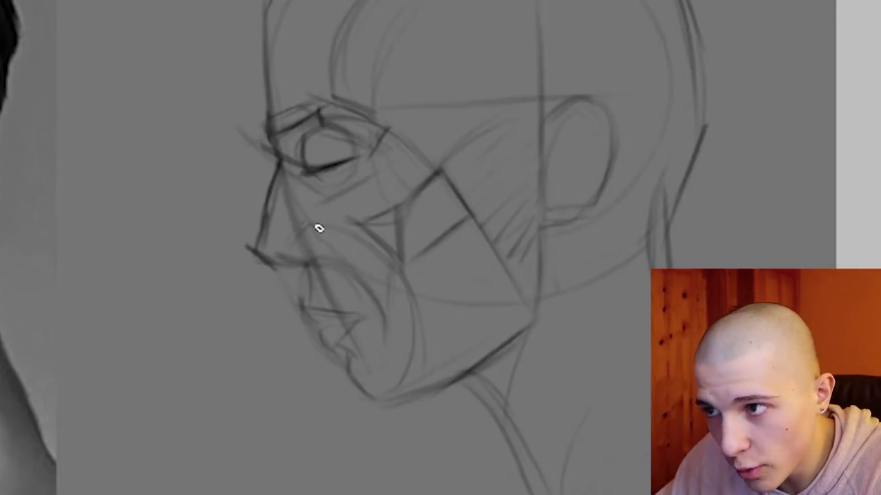
{"action": "mouse_move", "coordinate": [319, 228]}
{"action": "left_mouse_down"}
{"action": "mouse_move", "coordinate": [328, 268]}
{"action": "mouse_move", "coordinate": [302, 262]}
{"action": "mouse_move", "coordinate": [282, 273]}
{"action": "mouse_move", "coordinate": [305, 289]}
{"action": "mouse_move", "coordinate": [305, 305]}
{"action": "left_mouse_up"}
{"action": "mouse_move", "coordinate": [309, 271]}
{"action": "left_mouse_down"}
{"action": "mouse_move", "coordinate": [305, 301]}
{"action": "mouse_move", "coordinate": [316, 324]}
{"action": "mouse_move", "coordinate": [381, 320]}
{"action": "left_mouse_up"}
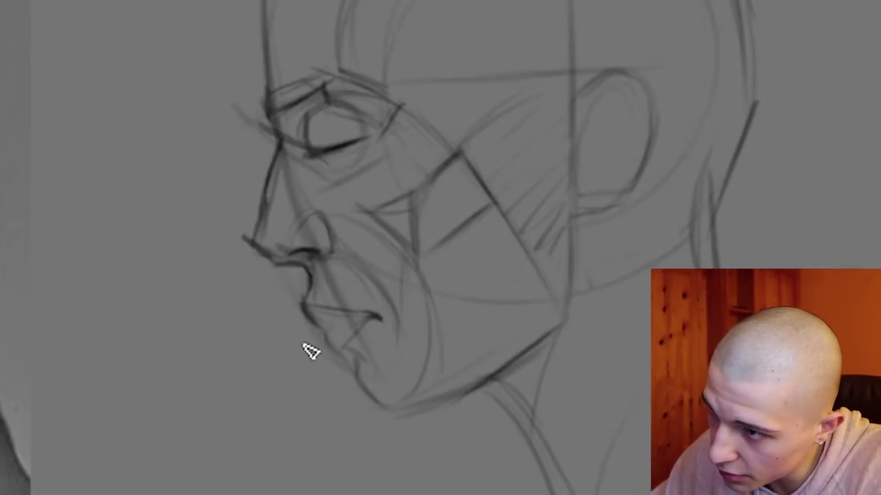
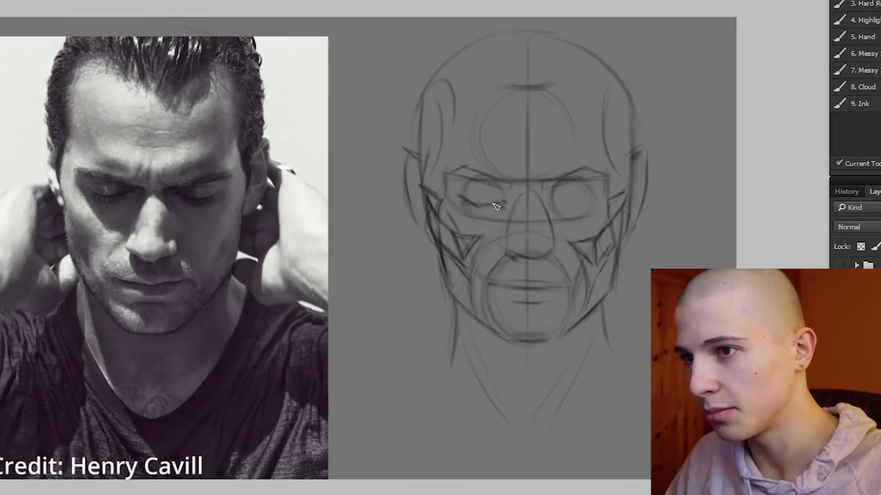
- Draw the closed eyelids on the front-view face and add plane edges running from the outer eye corners into the cheeks
{"action": "left_click_drag", "start_coordinate": [550, 199], "coordinate": [581, 203]}
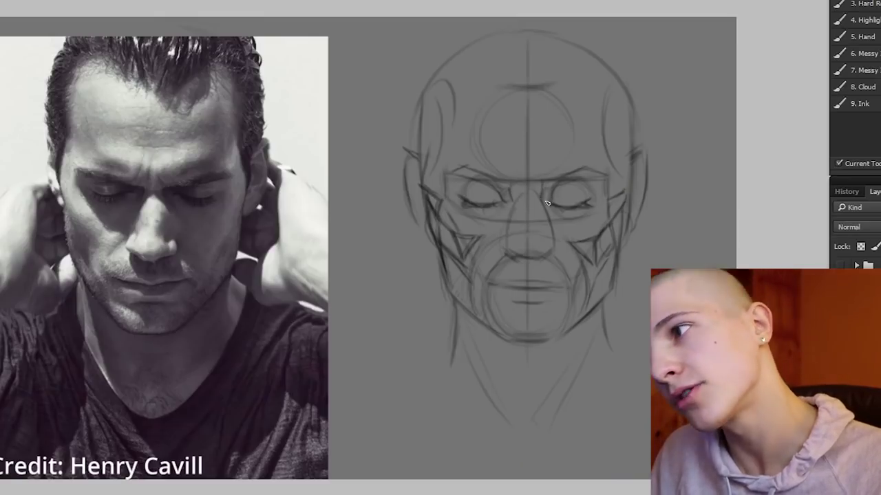
{"action": "mouse_move", "coordinate": [611, 141]}
{"action": "left_mouse_down"}
{"action": "mouse_move", "coordinate": [617, 198]}
{"action": "mouse_move", "coordinate": [617, 132]}
{"action": "mouse_move", "coordinate": [616, 198]}
{"action": "left_mouse_up"}
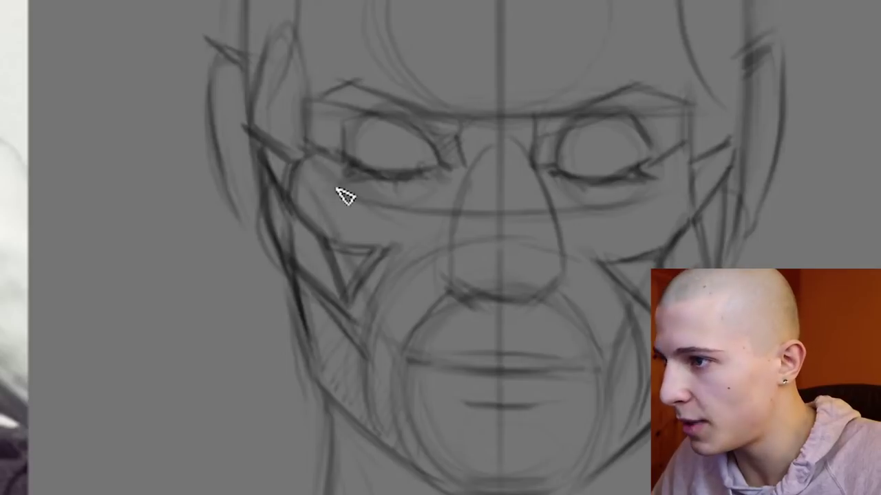
{"action": "left_click_drag", "start_coordinate": [459, 210], "coordinate": [454, 227]}
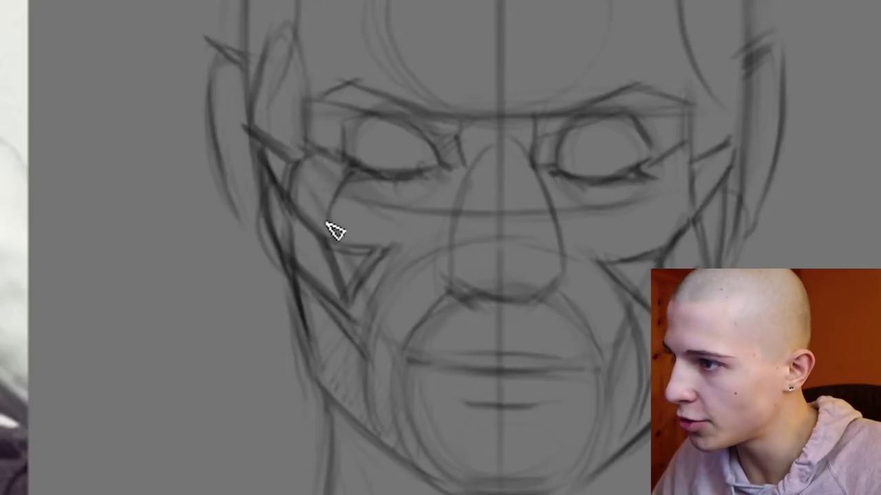
{"action": "mouse_move", "coordinate": [331, 199]}
{"action": "left_mouse_down"}
{"action": "mouse_move", "coordinate": [309, 176]}
{"action": "mouse_move", "coordinate": [338, 169]}
{"action": "mouse_move", "coordinate": [371, 209]}
{"action": "mouse_move", "coordinate": [407, 213]}
{"action": "left_mouse_up"}
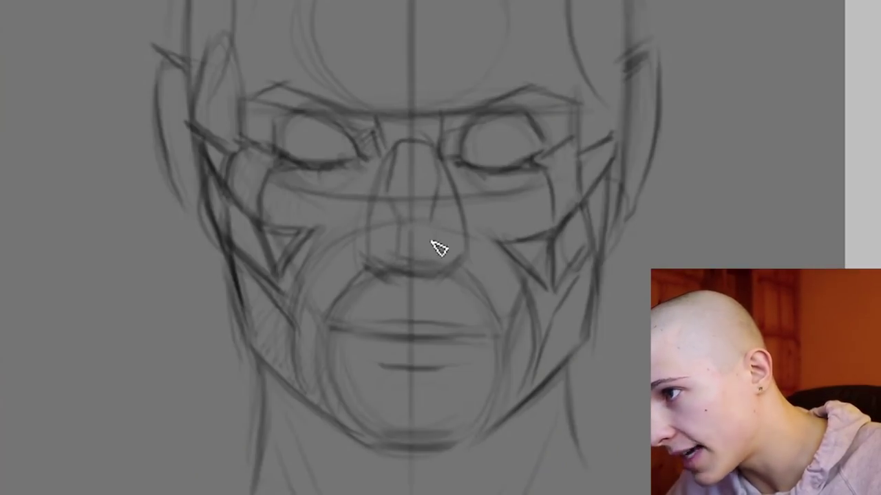
- Sketch the planes of the nose tip and adjust the head's proportions with a large Liquify brush
{"action": "left_click_drag", "start_coordinate": [434, 226], "coordinate": [455, 256]}
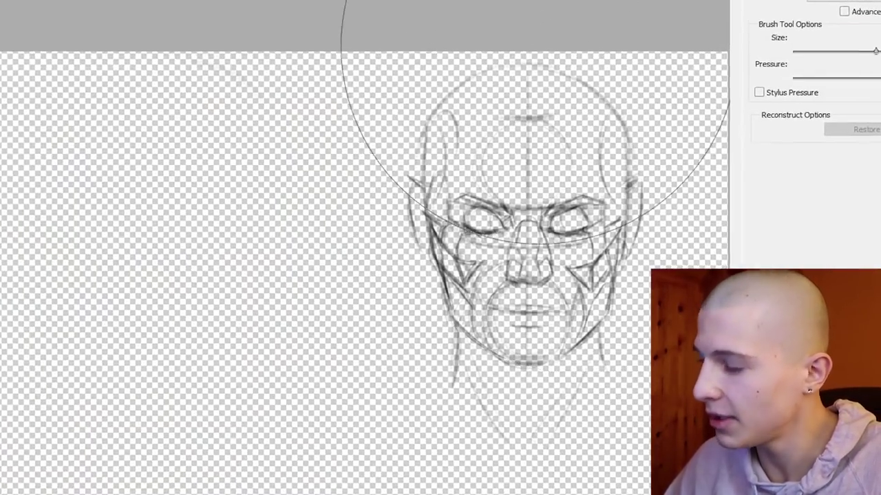
{"action": "left_click", "coordinate": [541, 180]}
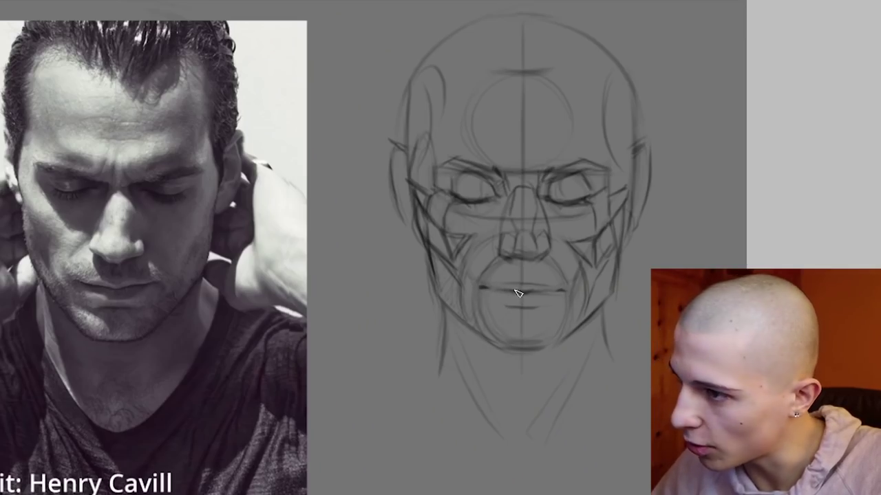
- Define the mouth's parting line and sketch the forehead plane edges on both sides of the centre line
{"action": "left_click_drag", "start_coordinate": [494, 288], "coordinate": [552, 288]}
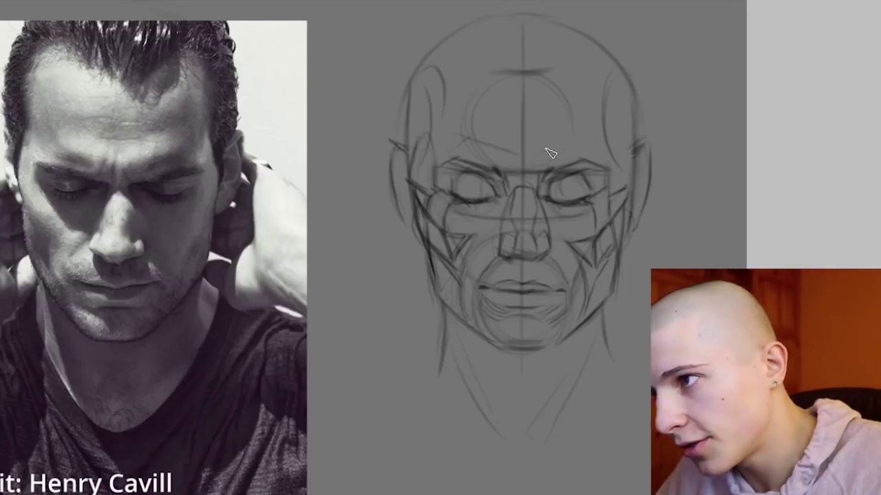
{"action": "left_click_drag", "start_coordinate": [571, 78], "coordinate": [576, 133]}
{"action": "left_click_drag", "start_coordinate": [471, 81], "coordinate": [459, 135]}
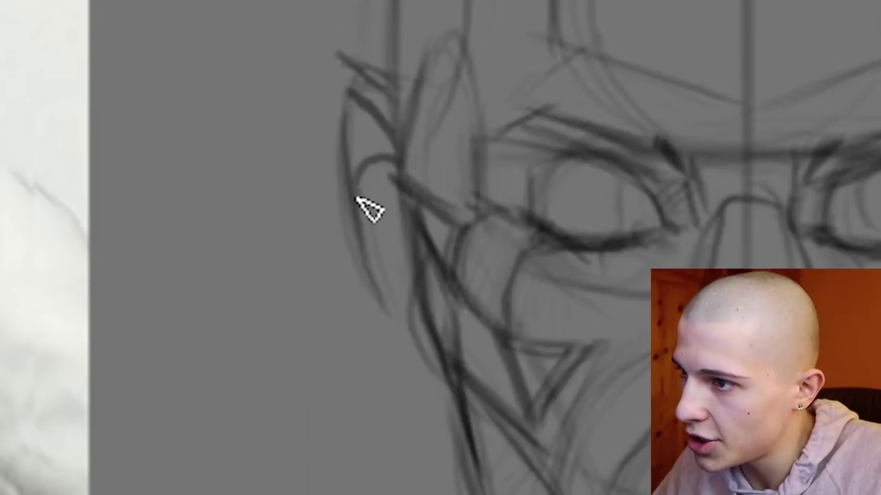
- Draw the inner ear contour on the front-view face and sketch the hairline and outer outline of the hair
{"action": "left_click_drag", "start_coordinate": [363, 205], "coordinate": [397, 197]}
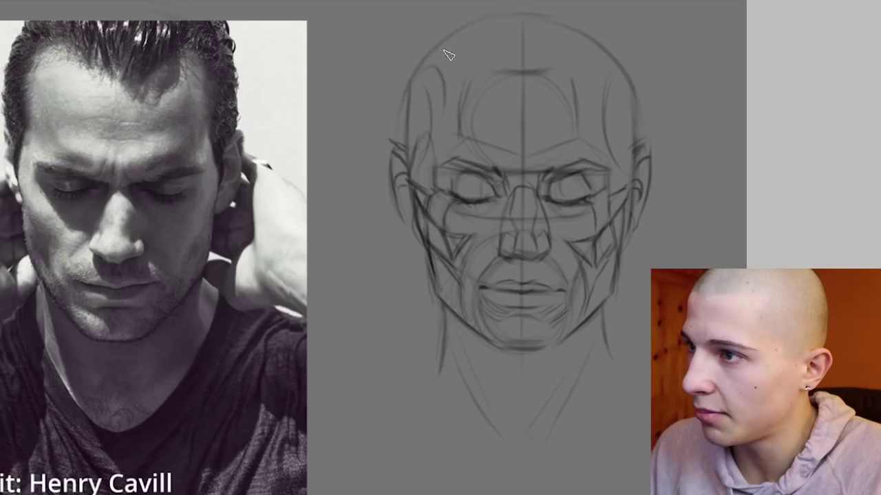
{"action": "mouse_move", "coordinate": [453, 51]}
{"action": "left_mouse_down"}
{"action": "mouse_move", "coordinate": [423, 67]}
{"action": "mouse_move", "coordinate": [462, 46]}
{"action": "left_mouse_up"}
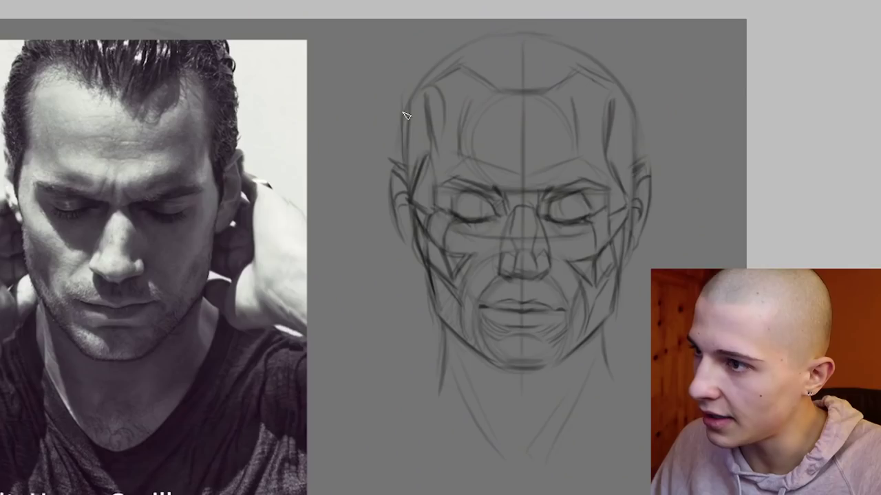
{"action": "mouse_move", "coordinate": [397, 88]}
{"action": "left_mouse_down"}
{"action": "mouse_move", "coordinate": [482, 18]}
{"action": "mouse_move", "coordinate": [419, 61]}
{"action": "mouse_move", "coordinate": [509, 22]}
{"action": "mouse_move", "coordinate": [459, 27]}
{"action": "mouse_move", "coordinate": [483, 18]}
{"action": "mouse_move", "coordinate": [571, 24]}
{"action": "mouse_move", "coordinate": [561, 28]}
{"action": "mouse_move", "coordinate": [610, 41]}
{"action": "mouse_move", "coordinate": [560, 27]}
{"action": "left_mouse_up"}
{"action": "left_click_drag", "start_coordinate": [636, 76], "coordinate": [643, 153]}
{"action": "mouse_move", "coordinate": [506, 61]}
{"action": "left_mouse_down"}
{"action": "mouse_move", "coordinate": [543, 60]}
{"action": "mouse_move", "coordinate": [612, 81]}
{"action": "left_mouse_up"}
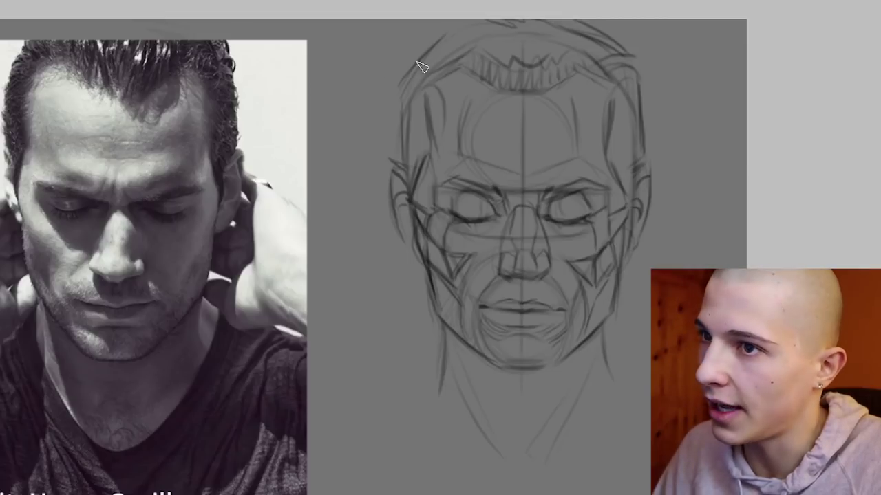
- Add swept-back hair strands with sideburn strokes, and narrow the head on the viewer's right side
{"action": "left_click_drag", "start_coordinate": [425, 76], "coordinate": [478, 31]}
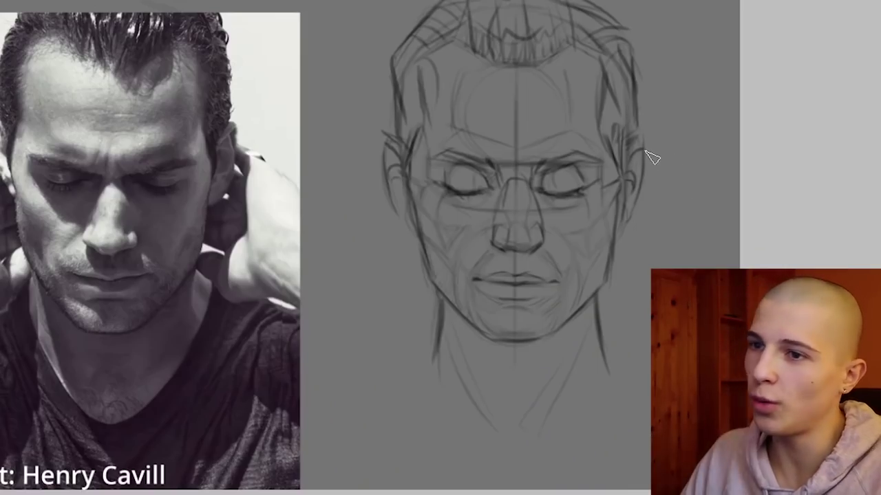
{"action": "mouse_move", "coordinate": [460, 11]}
{"action": "left_mouse_down"}
{"action": "mouse_move", "coordinate": [428, 142]}
{"action": "mouse_move", "coordinate": [433, 227]}
{"action": "mouse_move", "coordinate": [501, 370]}
{"action": "mouse_move", "coordinate": [407, 3]}
{"action": "left_mouse_up"}
{"action": "left_click_drag", "start_coordinate": [419, 300], "coordinate": [419, 296]}
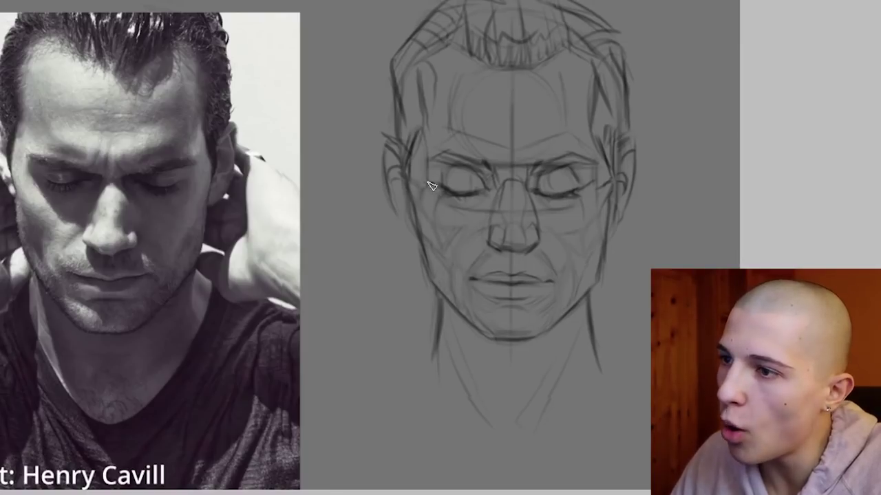
- Mark the head's side planes with trial ellipses and trace the cheekbone plane edge in red over the reference photo
{"action": "mouse_move", "coordinate": [417, 152]}
{"action": "left_mouse_down"}
{"action": "mouse_move", "coordinate": [408, 189]}
{"action": "mouse_move", "coordinate": [435, 206]}
{"action": "left_mouse_up"}
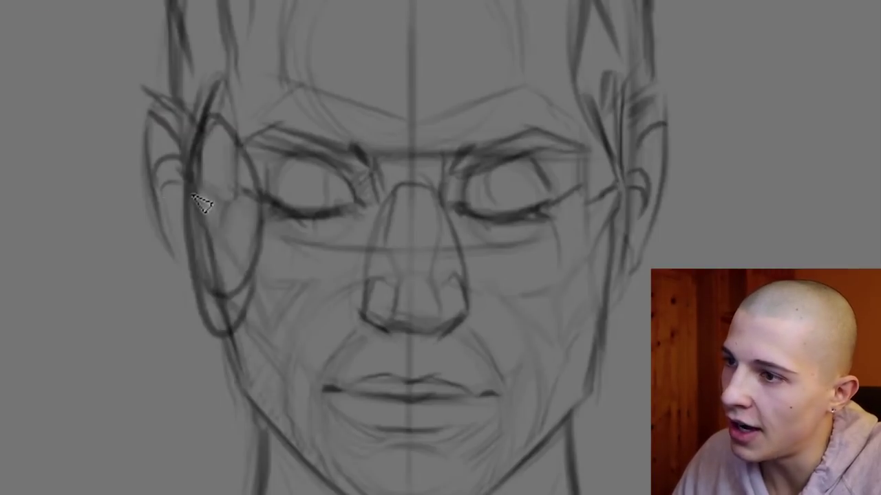
{"action": "key", "text": "ctrl+z"}
{"action": "mouse_move", "coordinate": [191, 204]}
{"action": "left_mouse_down"}
{"action": "mouse_move", "coordinate": [230, 324]}
{"action": "mouse_move", "coordinate": [219, 320]}
{"action": "left_mouse_up"}
{"action": "mouse_move", "coordinate": [571, 202]}
{"action": "left_mouse_down"}
{"action": "mouse_move", "coordinate": [636, 254]}
{"action": "mouse_move", "coordinate": [631, 244]}
{"action": "left_mouse_up"}
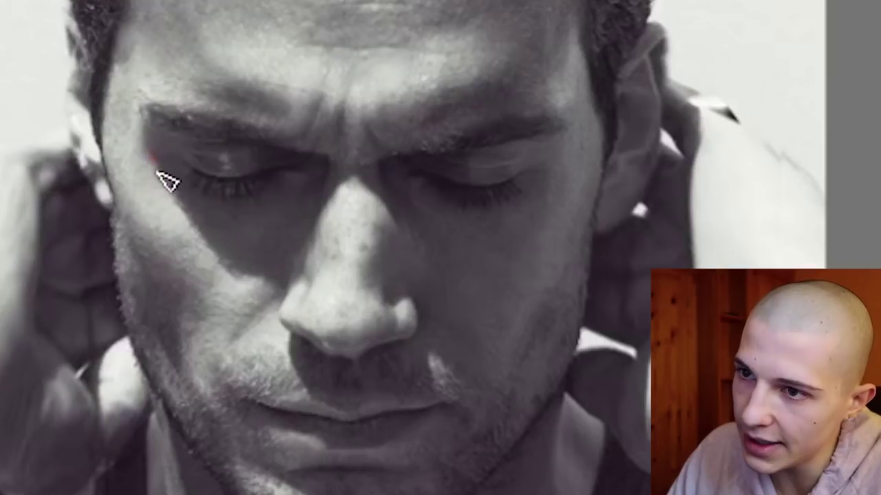
{"action": "left_click_drag", "start_coordinate": [78, 221], "coordinate": [50, 177]}
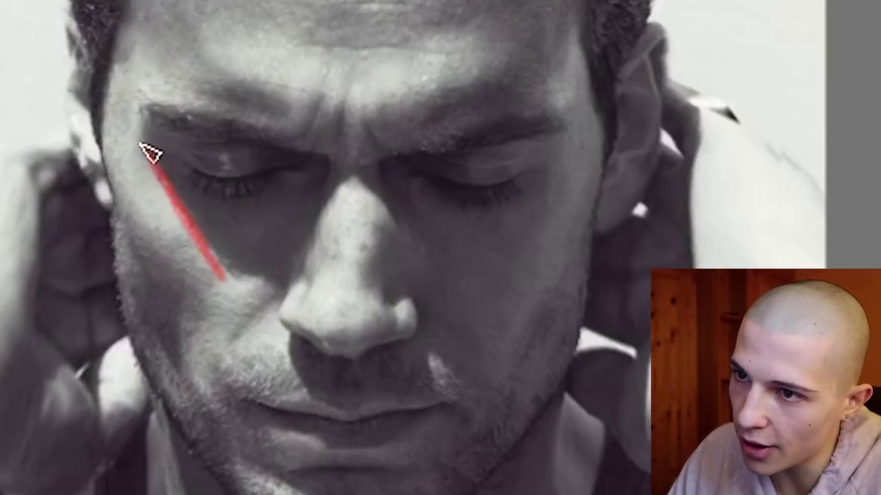
{"action": "mouse_move", "coordinate": [157, 191]}
{"action": "left_mouse_down"}
{"action": "mouse_move", "coordinate": [177, 183]}
{"action": "mouse_move", "coordinate": [189, 257]}
{"action": "mouse_move", "coordinate": [210, 253]}
{"action": "mouse_move", "coordinate": [223, 207]}
{"action": "mouse_move", "coordinate": [252, 231]}
{"action": "left_mouse_up"}
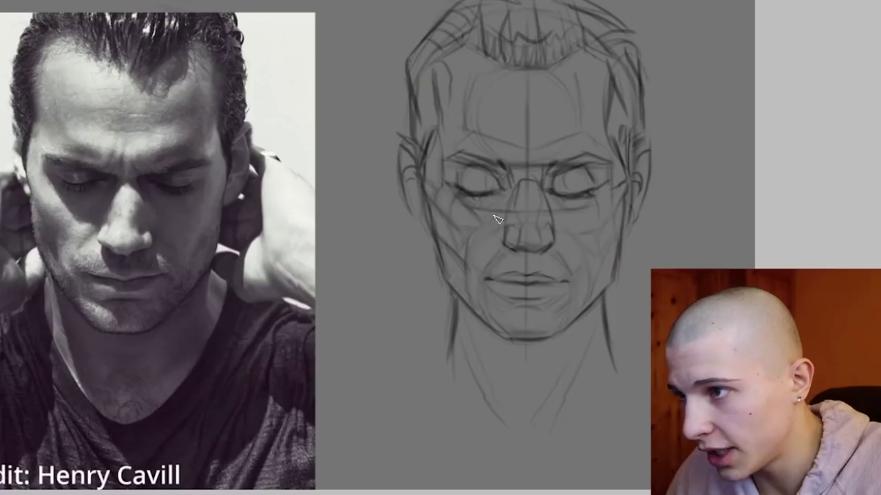